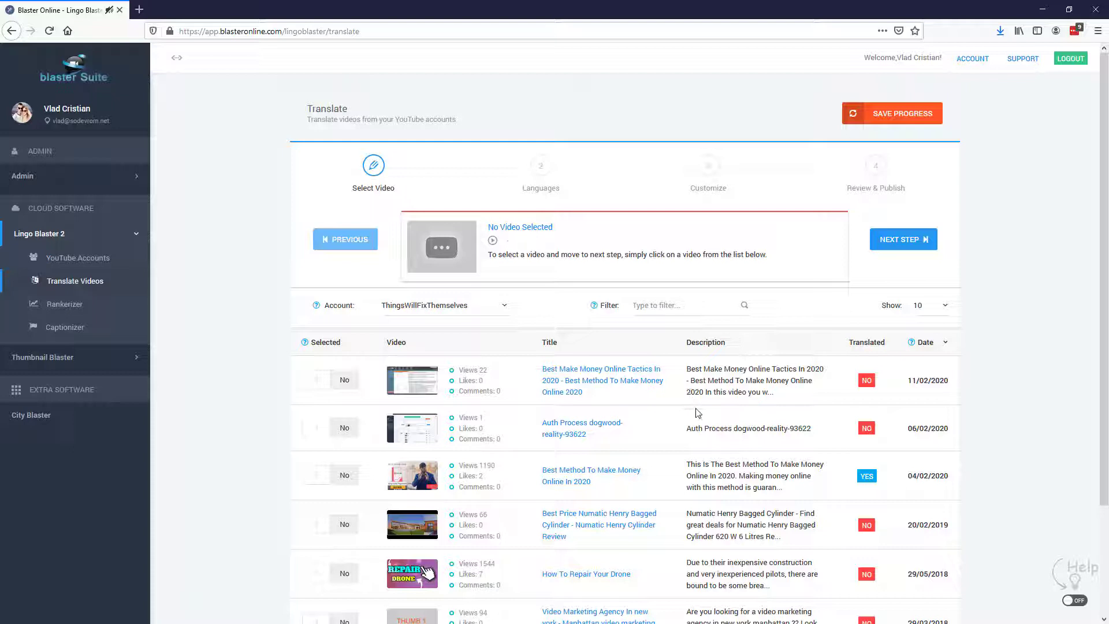
Keep ThingsWillFixThemselves as the selected YouTube account.
left_click(478, 309)
left_click(479, 312)
Select the Best Make Money Online Tactics video and add Spanish, German, French and Portuguese.
left_click(732, 379)
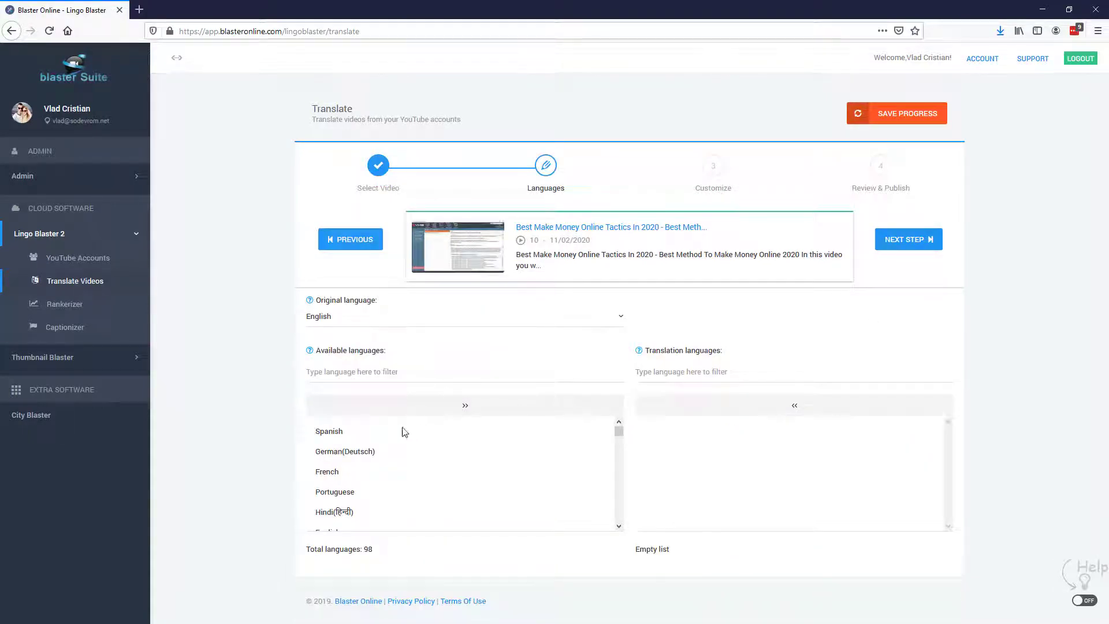
double_click(349, 432)
double_click(381, 432)
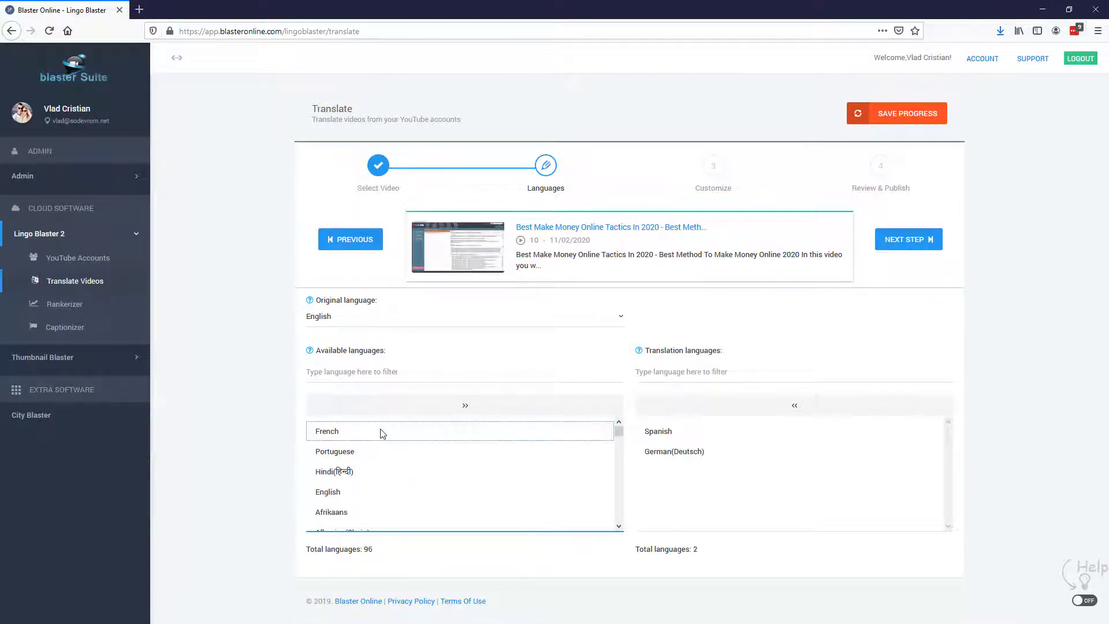
double_click(396, 431)
double_click(397, 432)
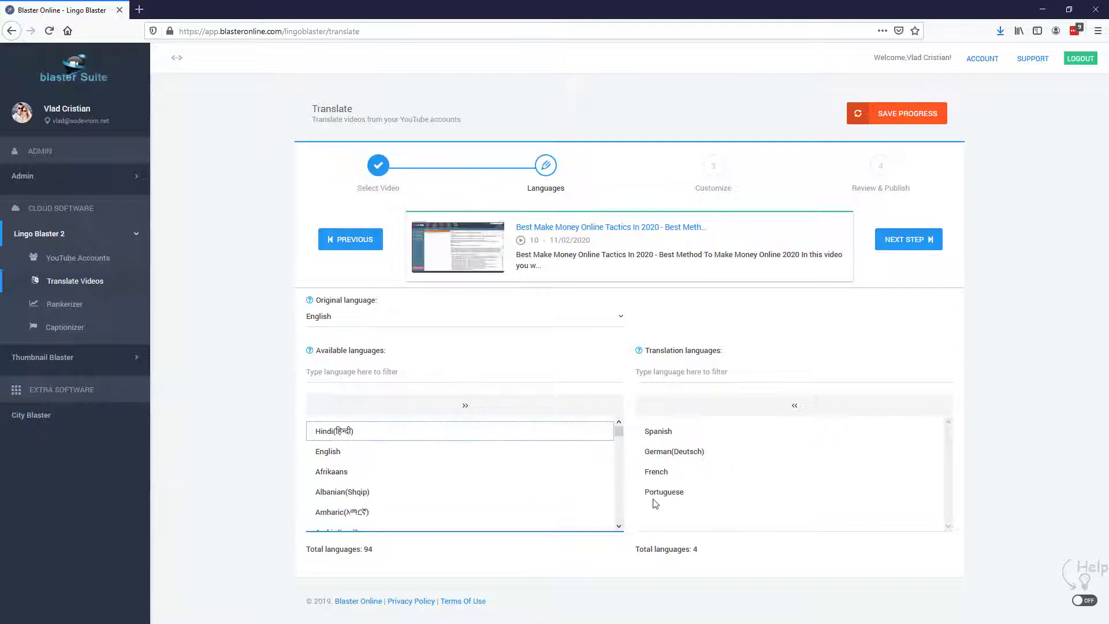
Add Romanian using the 'rom' filter and generate the title and description translations.
left_click(390, 373)
type("roma")
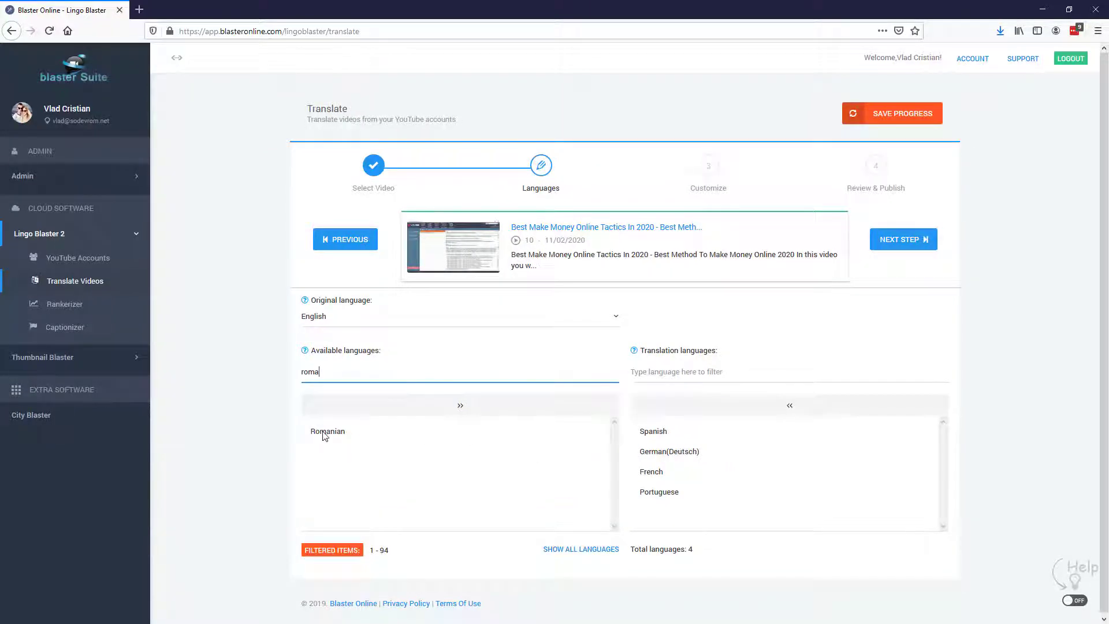
double_click(325, 434)
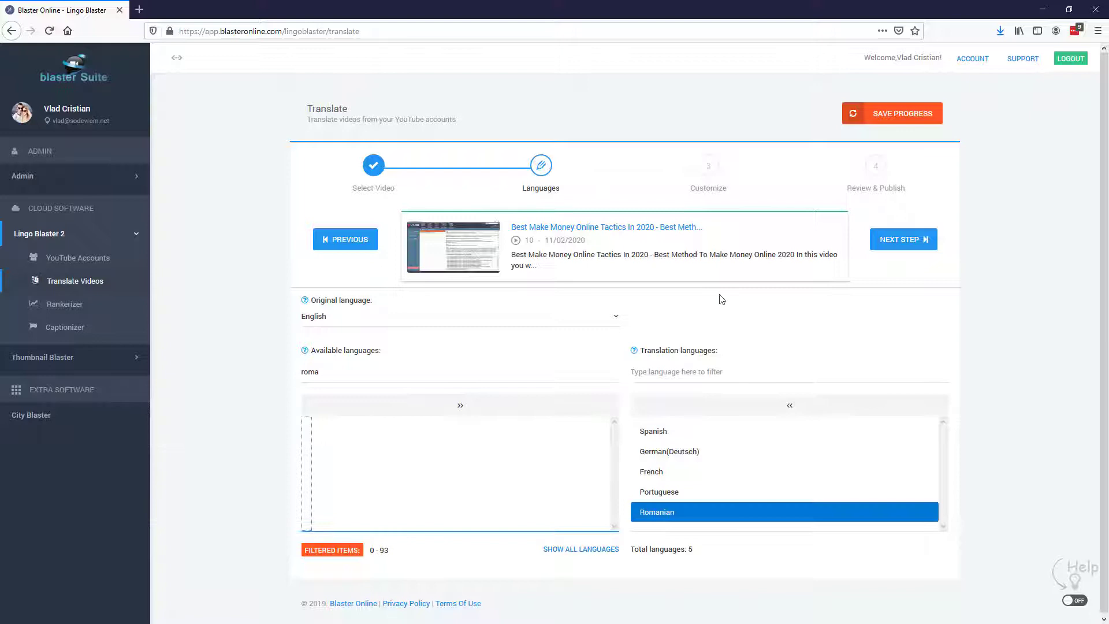
left_click(904, 239)
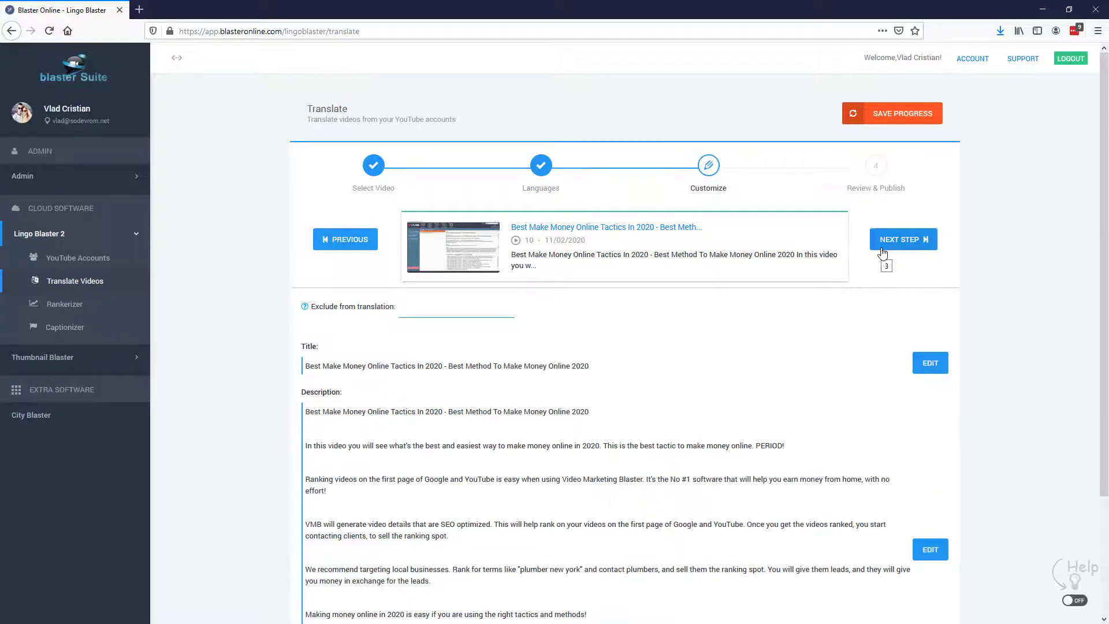
left_click(904, 239)
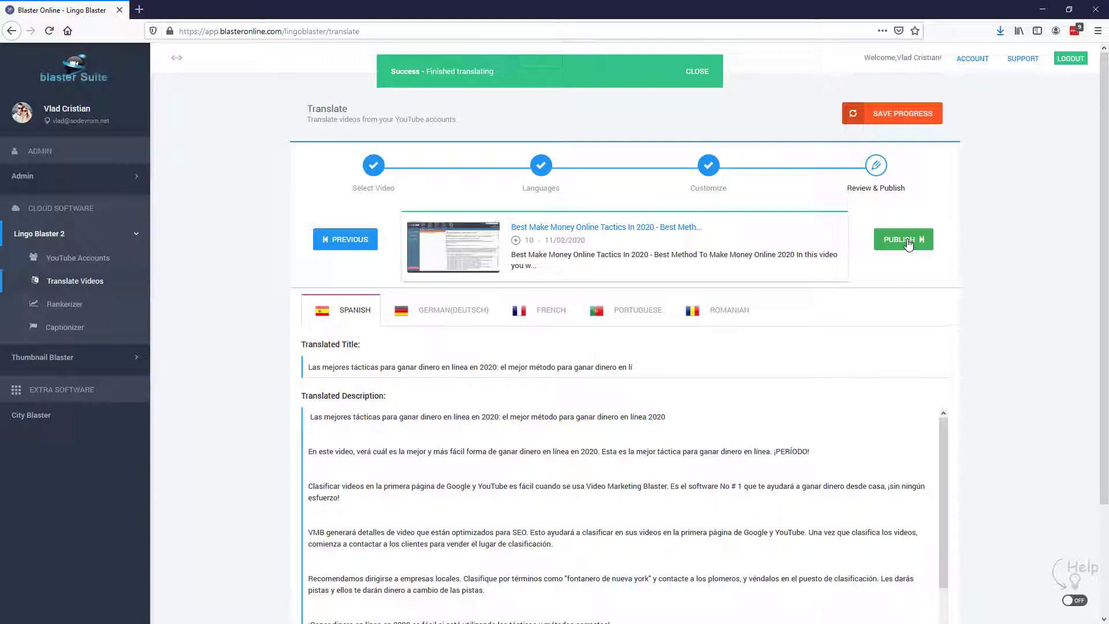
Publish the five-language titles and descriptions to YouTube and dismiss the confirmation.
left_click(907, 240)
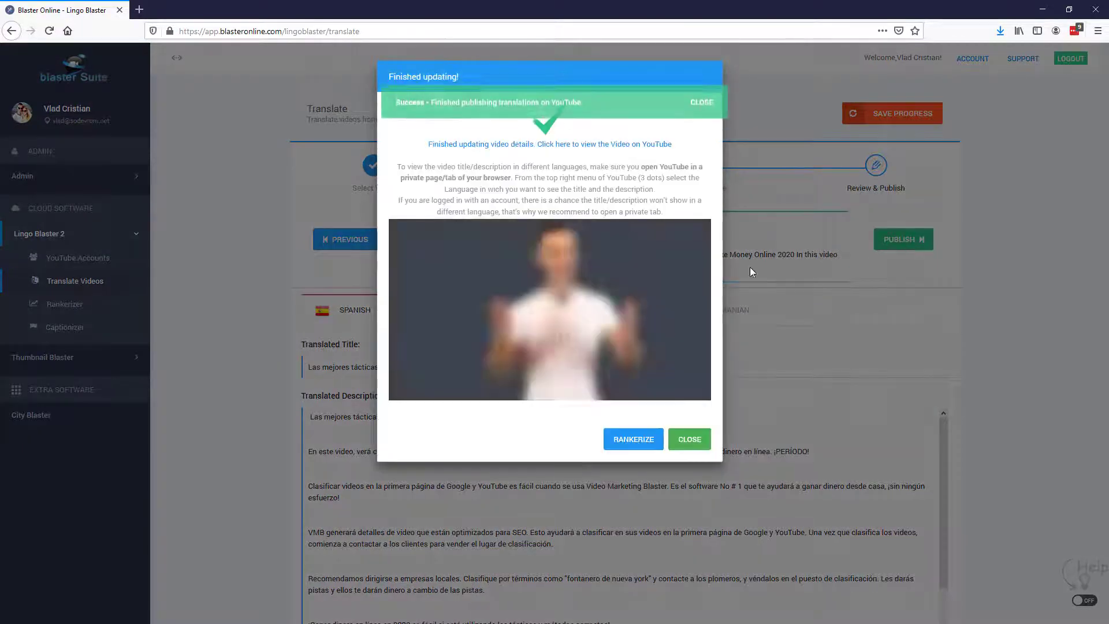
left_click(688, 443)
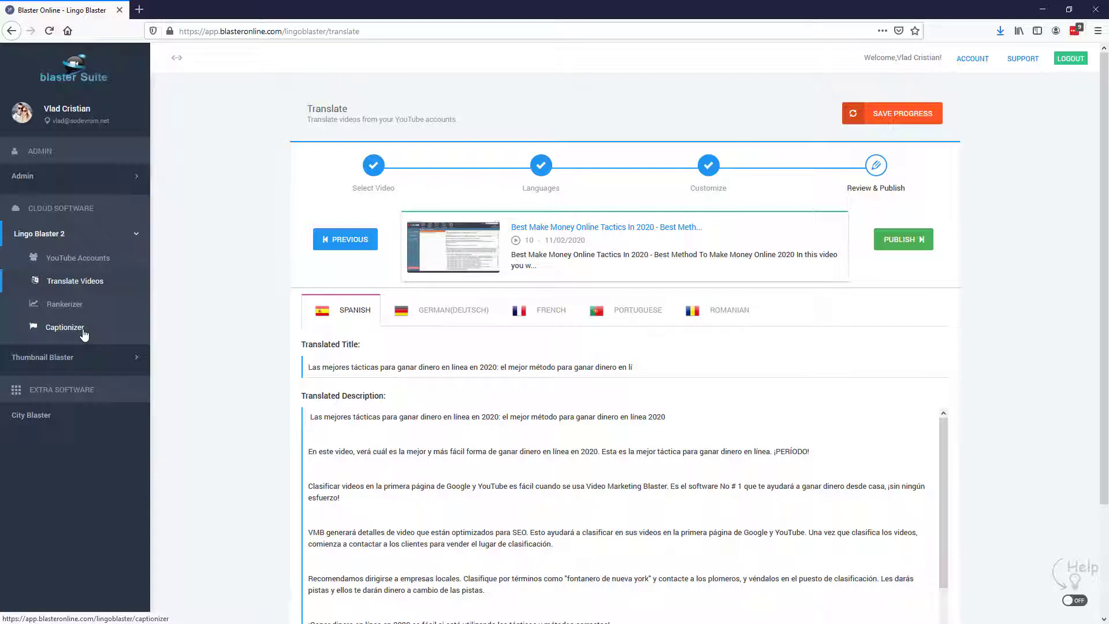
In Captionizer, select the Best Make Money Online Tactics video.
left_click(74, 331)
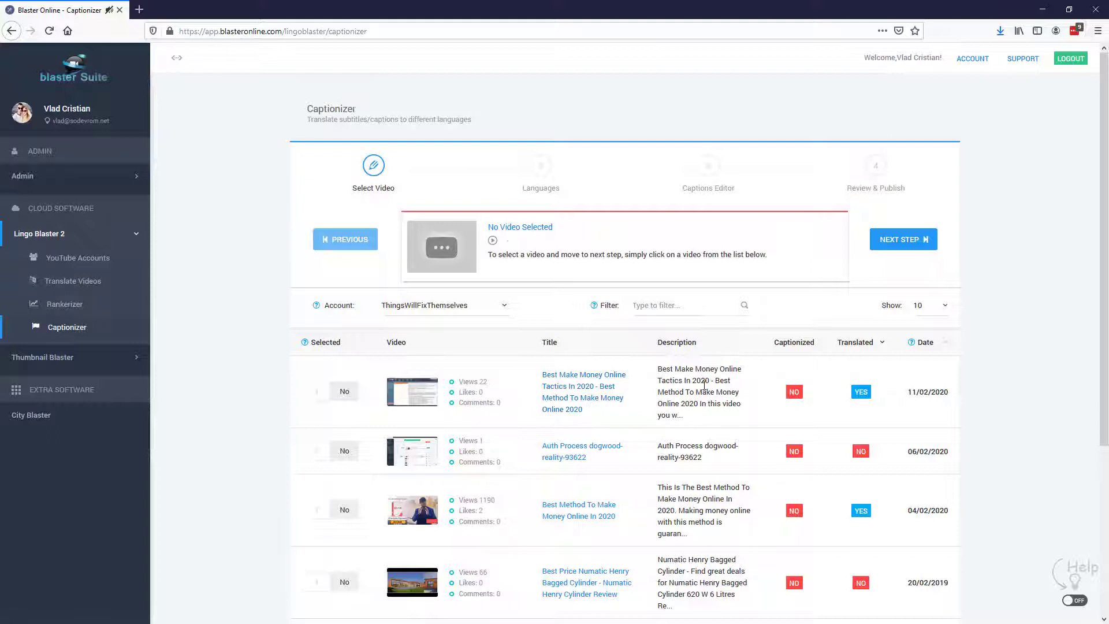
left_click(700, 390)
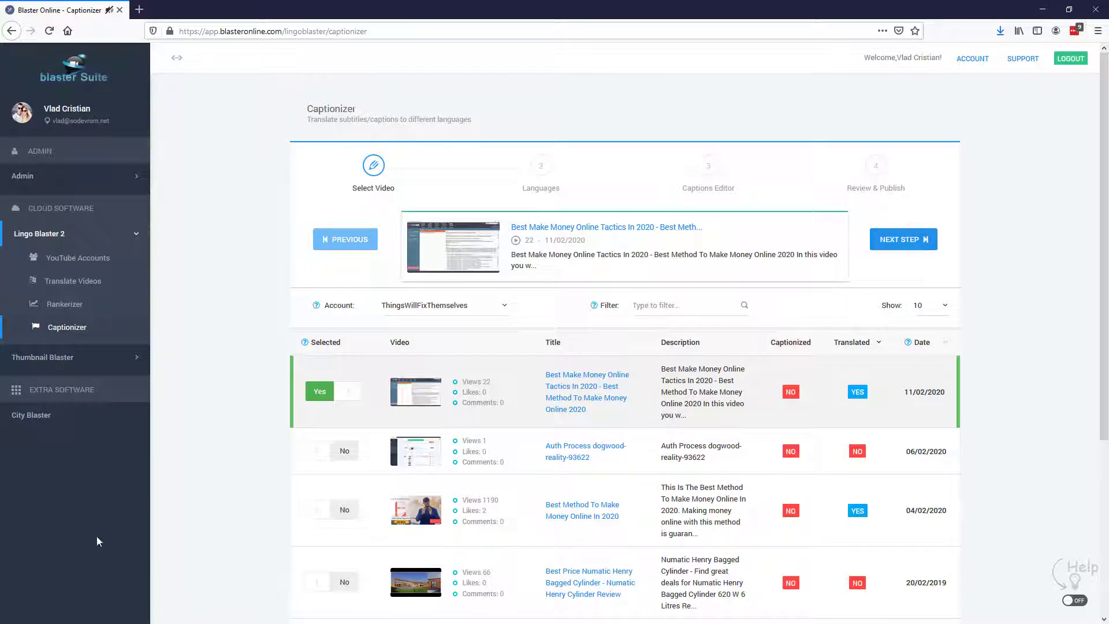
left_click(903, 239)
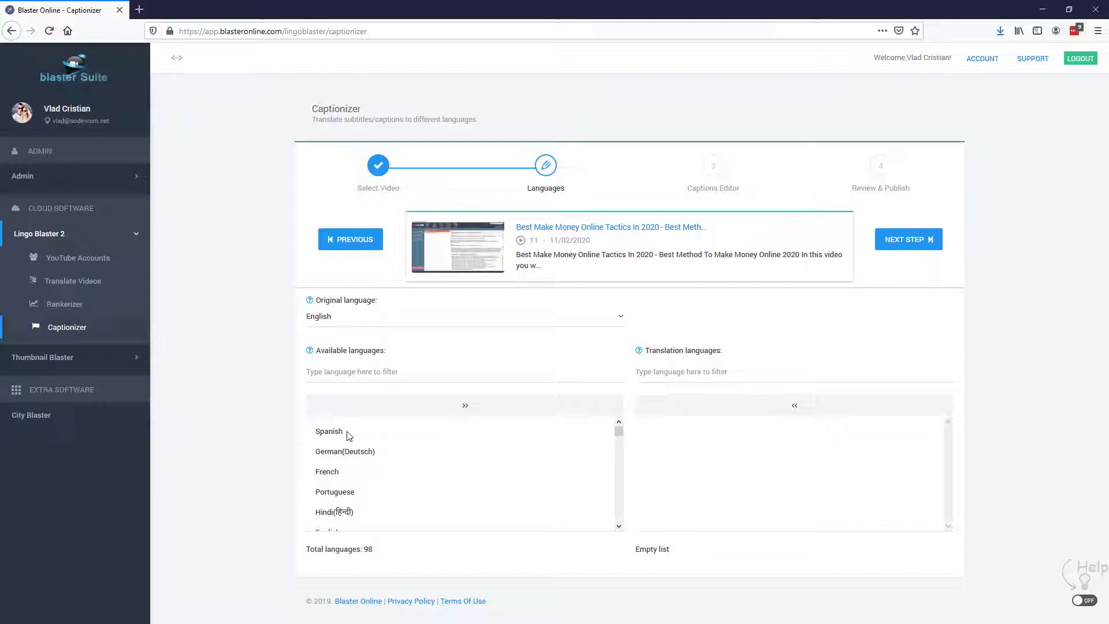
Add Spanish, German, French, Portuguese and Romanian (filtered by 'rom') as caption languages.
double_click(347, 432)
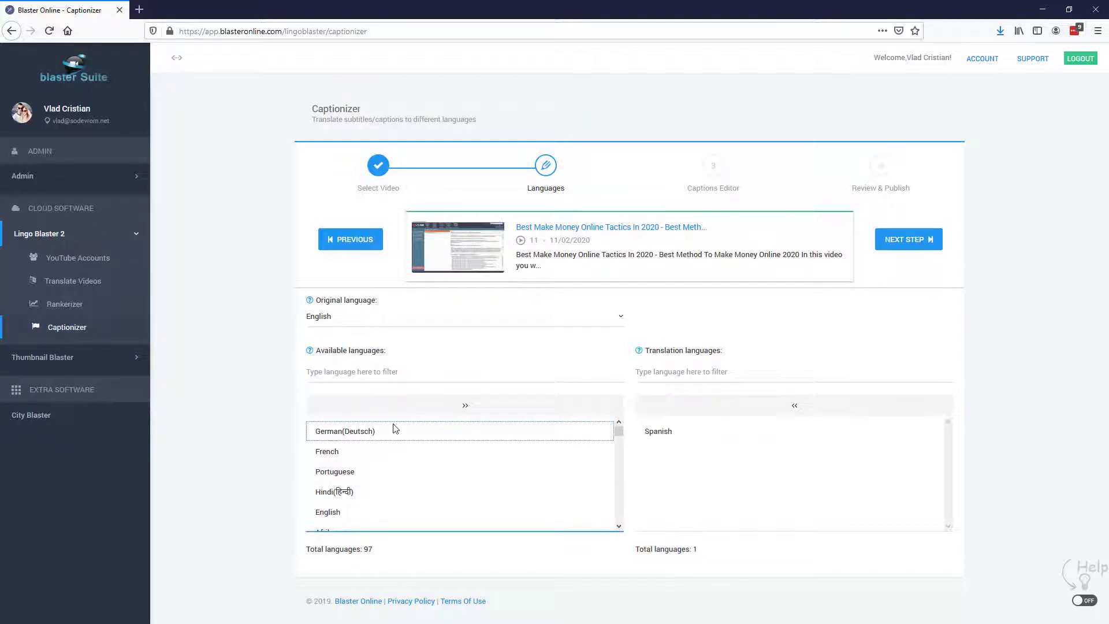
double_click(360, 432)
left_click(466, 407)
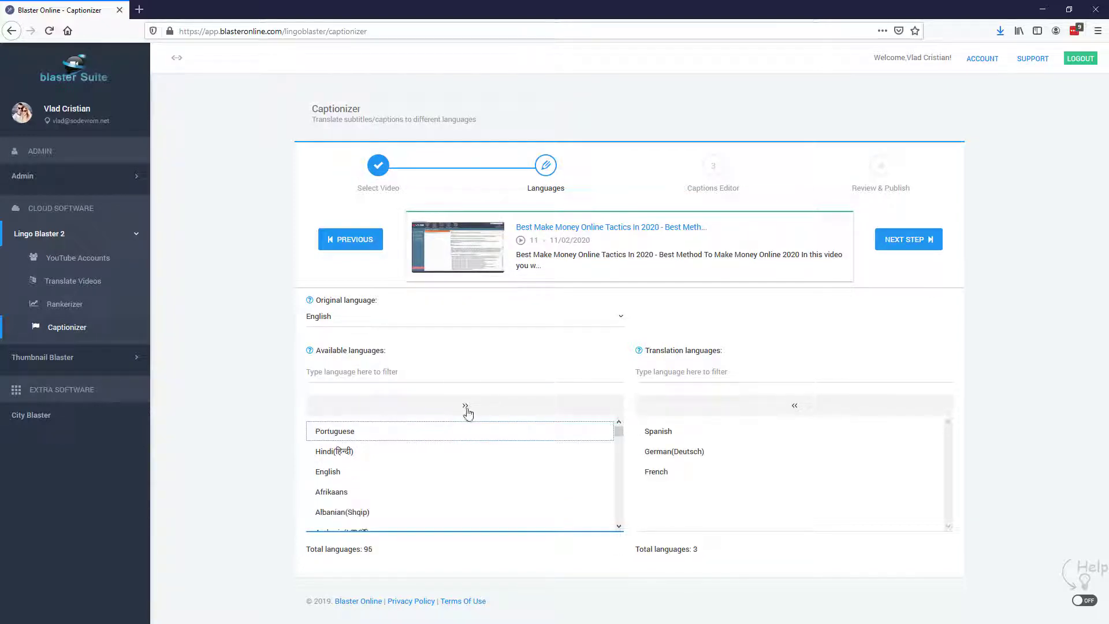
double_click(355, 434)
left_click(361, 372)
type("rom")
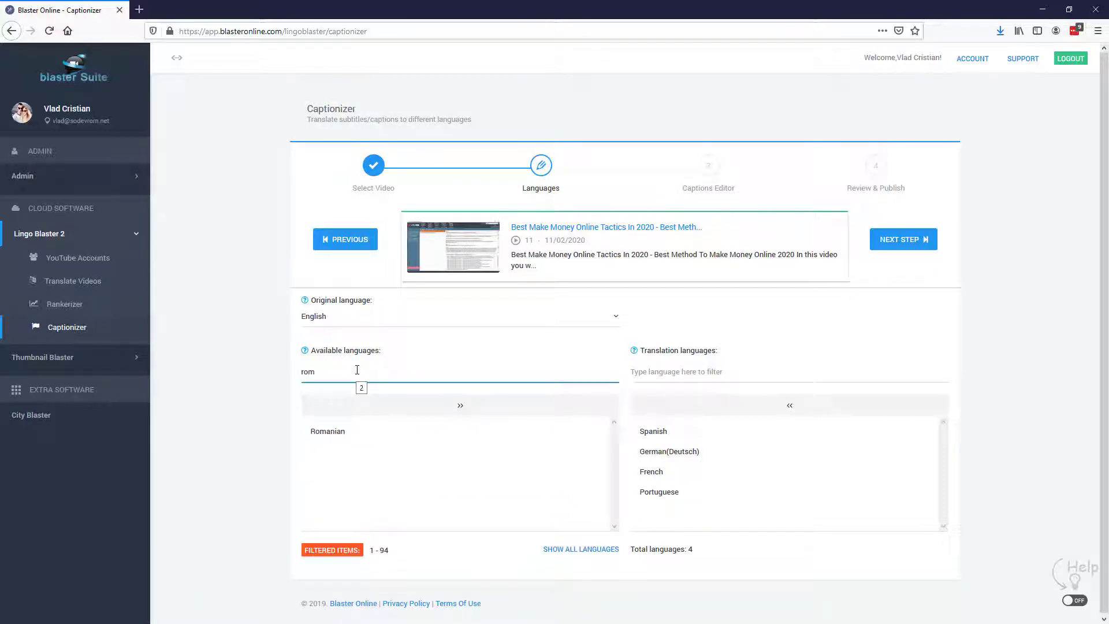
double_click(352, 433)
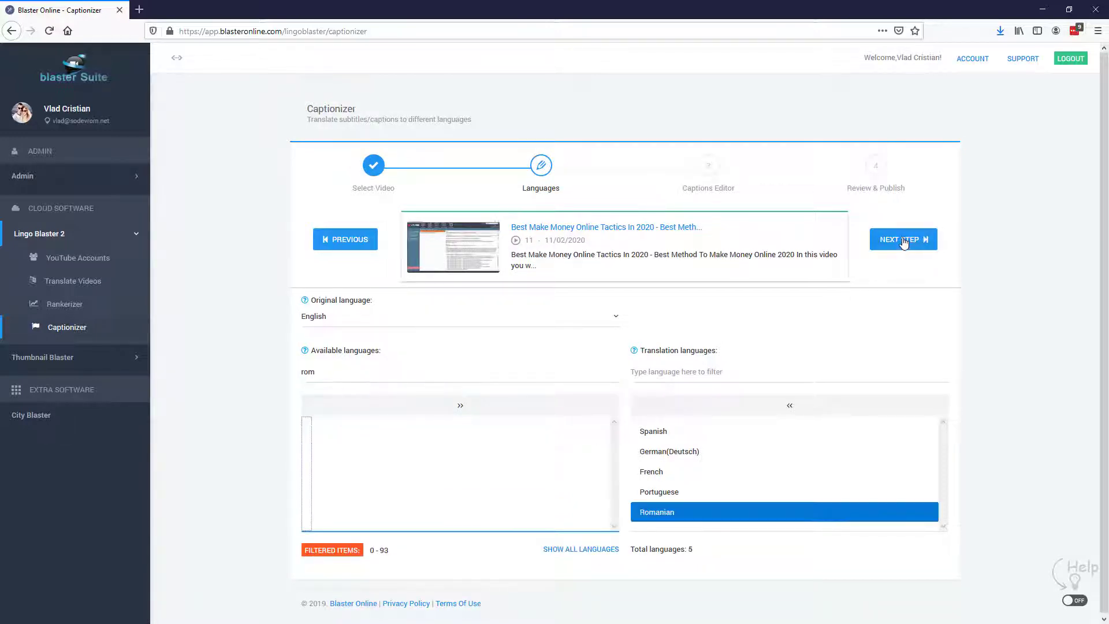
Load the video's existing captions from YouTube and translate them.
left_click(904, 241)
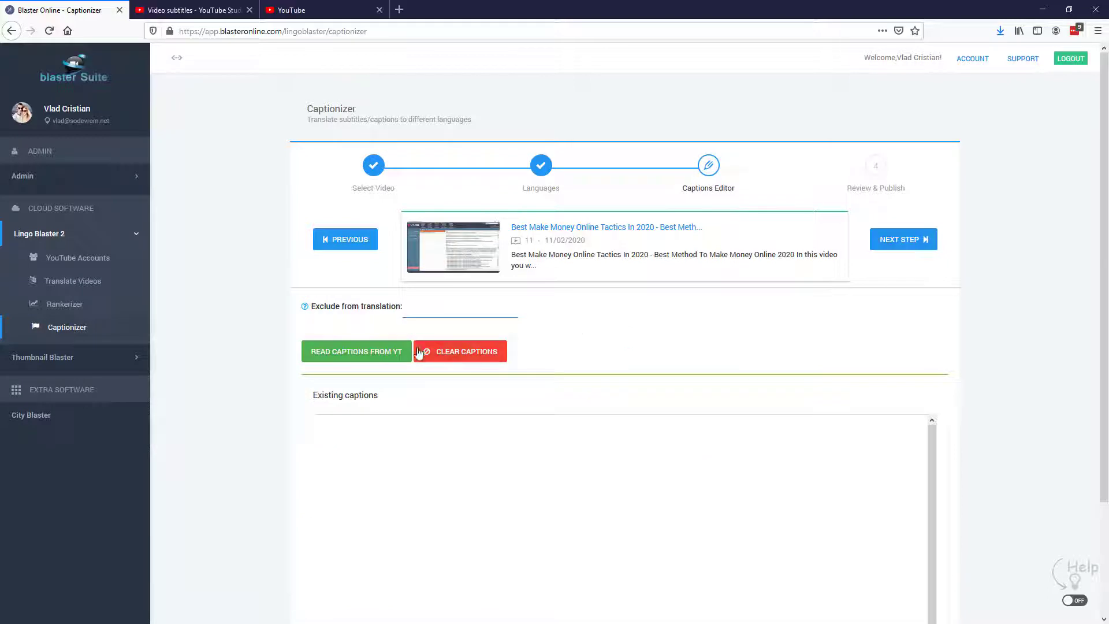
left_click(385, 353)
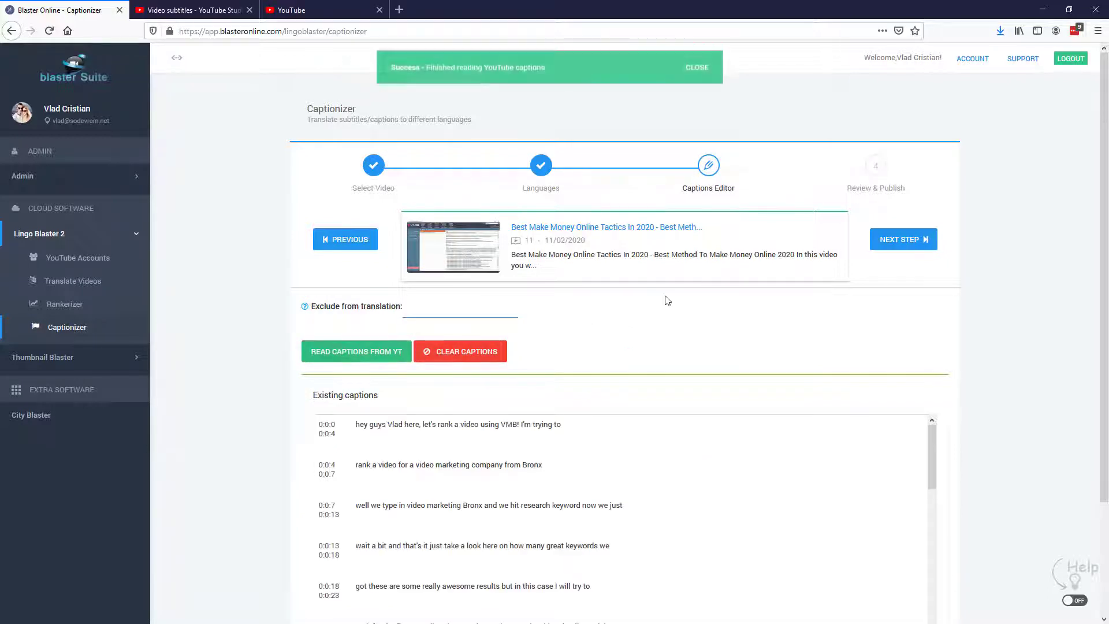
left_click(901, 236)
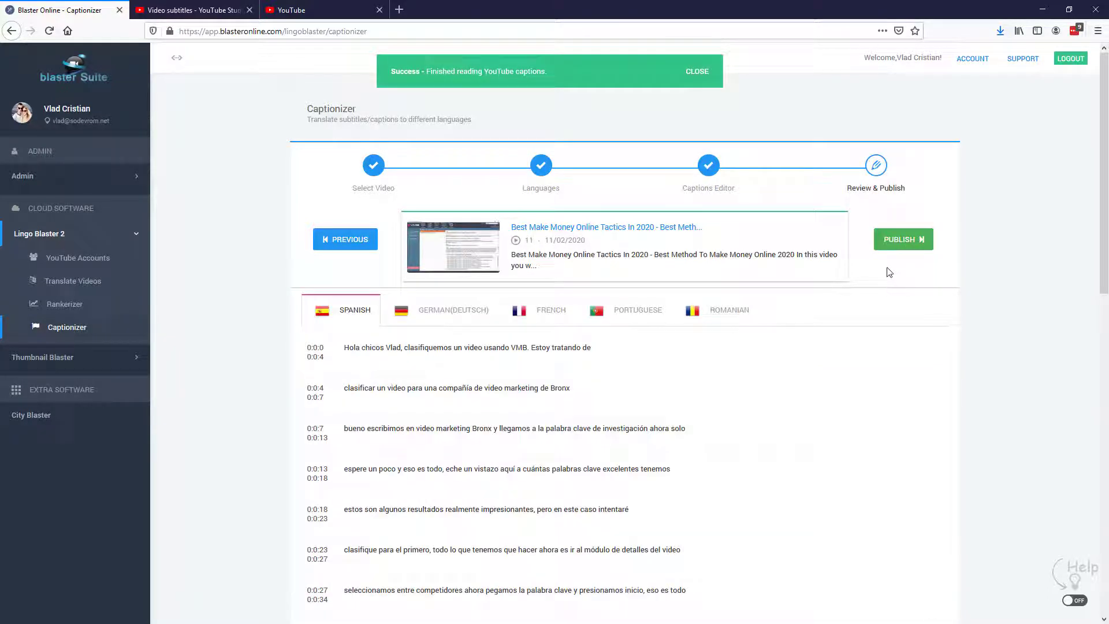
Review the German, French, Portuguese, Romanian and Spanish captions, then publish them to YouTube.
left_click(471, 314)
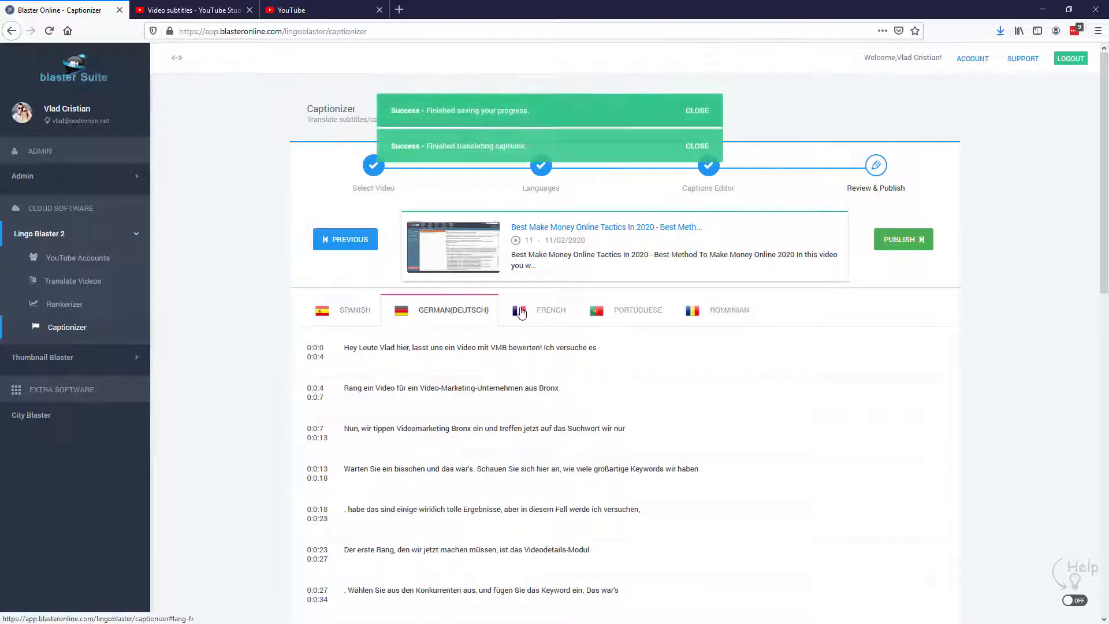
left_click(521, 312)
left_click(635, 311)
left_click(730, 311)
left_click(637, 311)
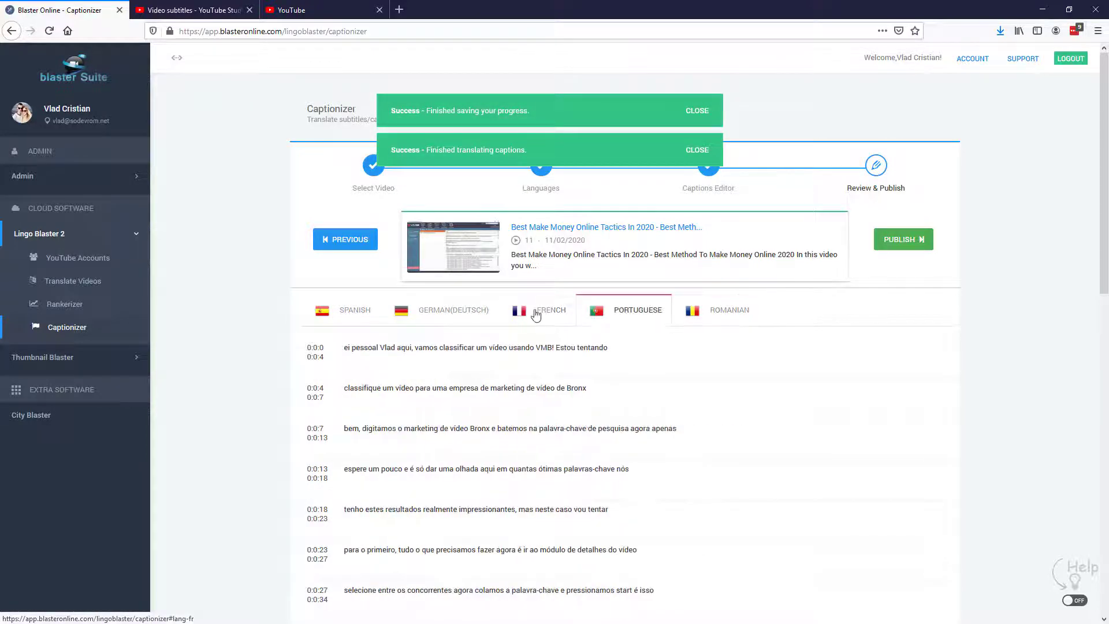
left_click(536, 312)
left_click(454, 310)
left_click(353, 310)
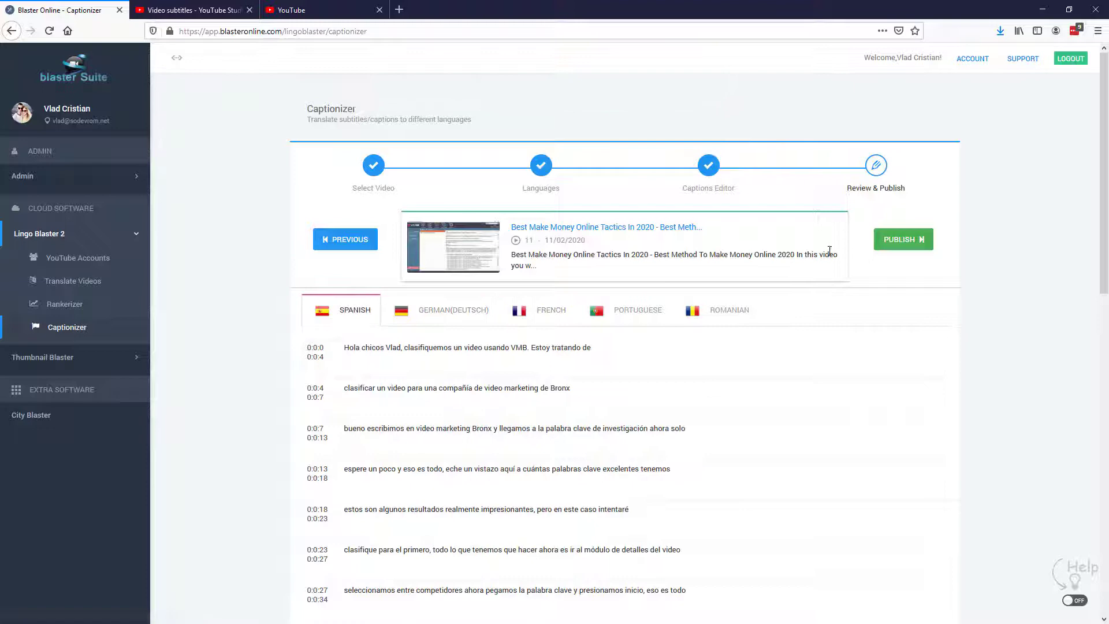
left_click(904, 241)
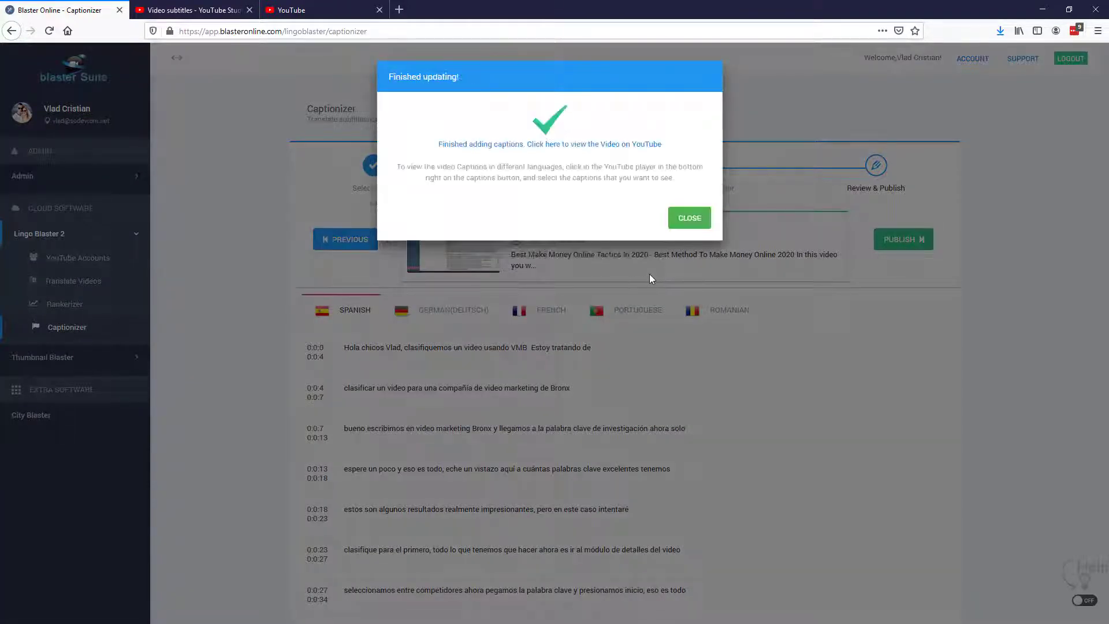
left_click(689, 219)
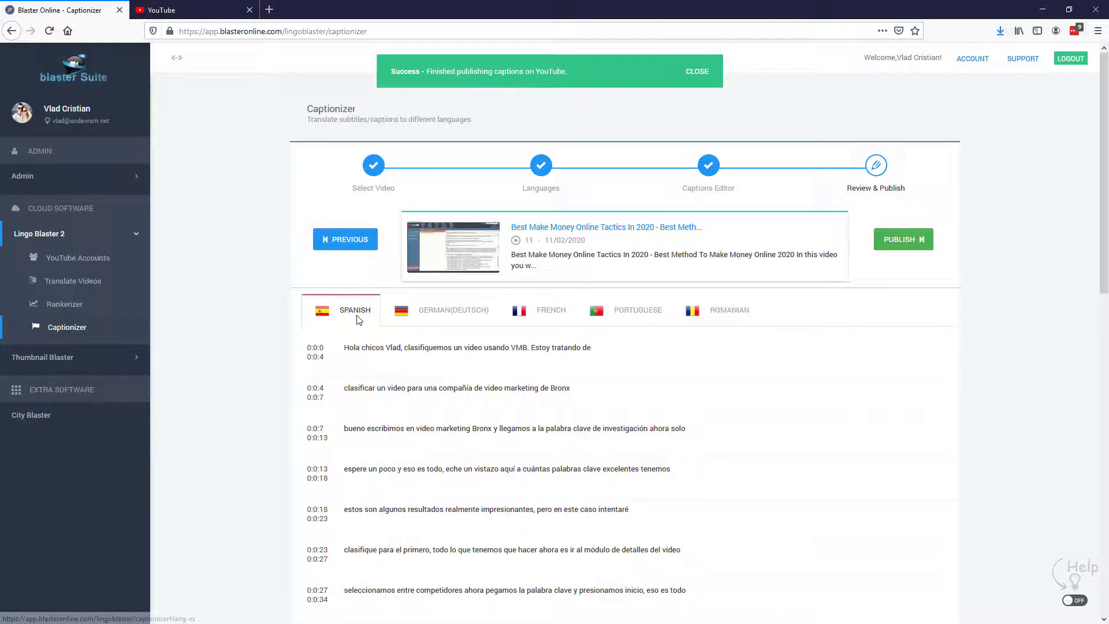
Open youtube.com in a private window and switch its interface language to Română.
key("ctrl+shift+p")
left_click(251, 31)
type("youtube.com")
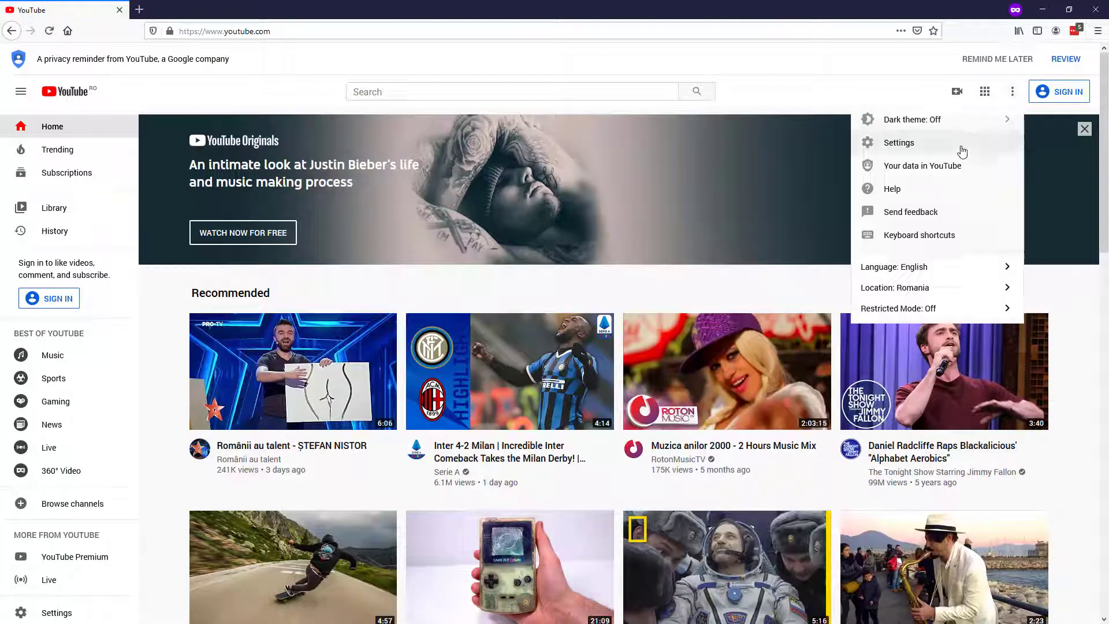
left_click(960, 263)
scroll(961, 260, "down", 3)
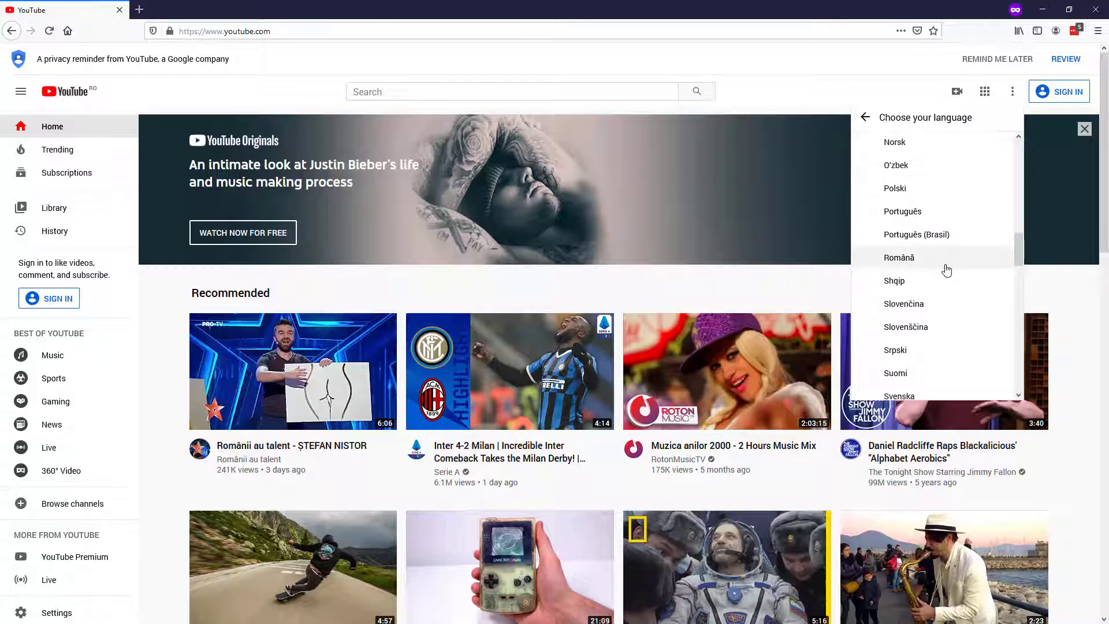
left_click(945, 267)
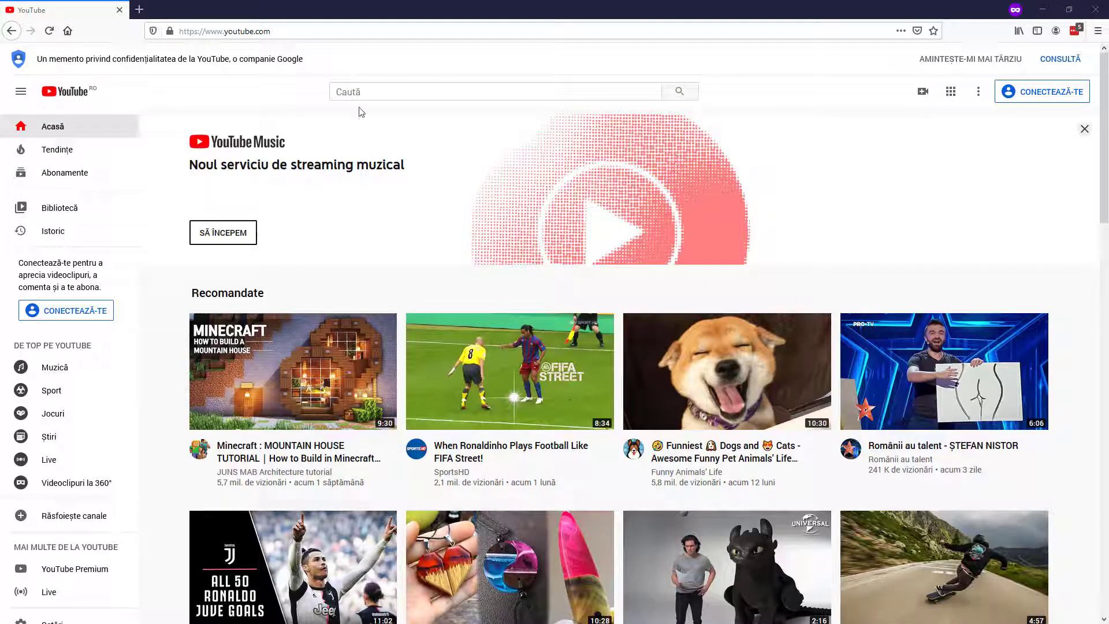
Search YouTube for 'câștig de bani online tactici în 2020' and find the video in results.
left_click(425, 91)
type("câștig de bani online tactici în 2020")
key("Return")
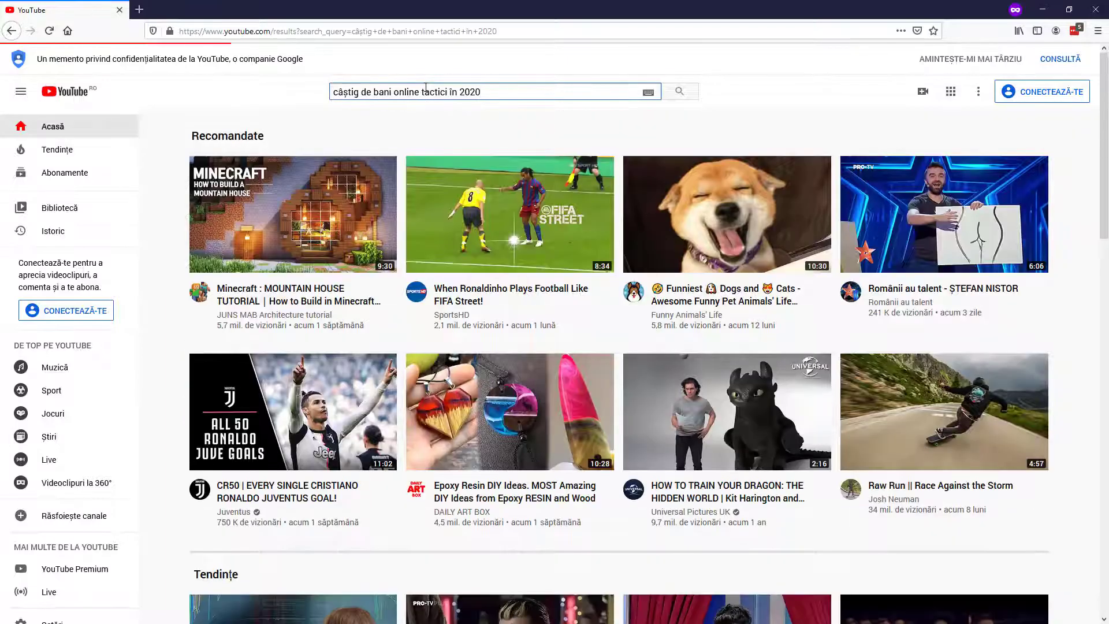
scroll(407, 217, "down", 2)
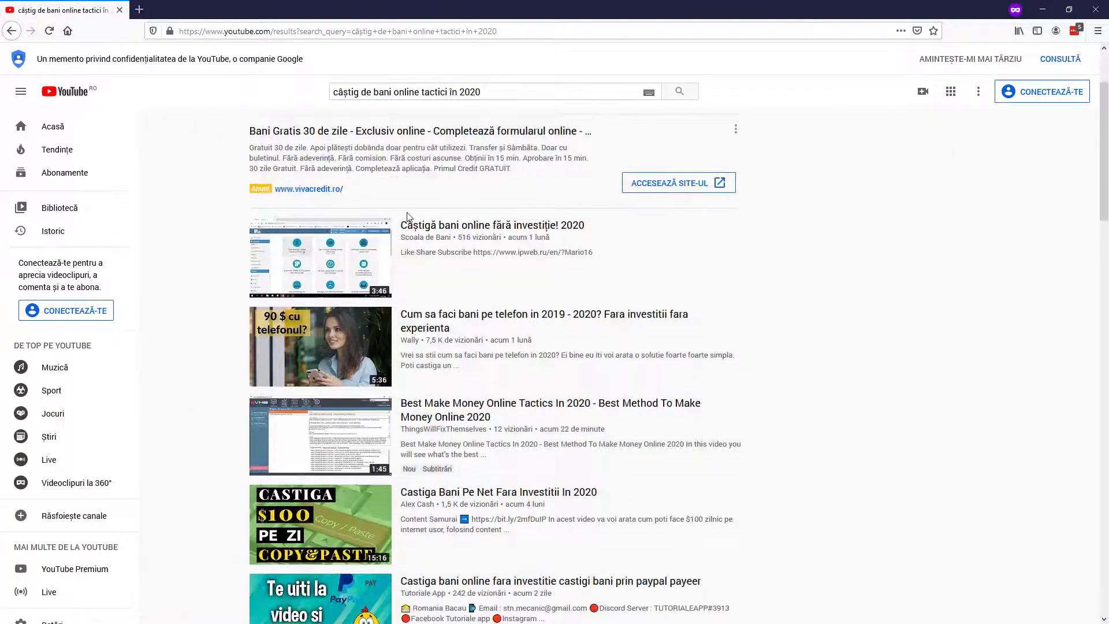
left_click_drag(403, 404, 522, 462)
left_click(908, 383)
scroll(458, 235, "up", 2)
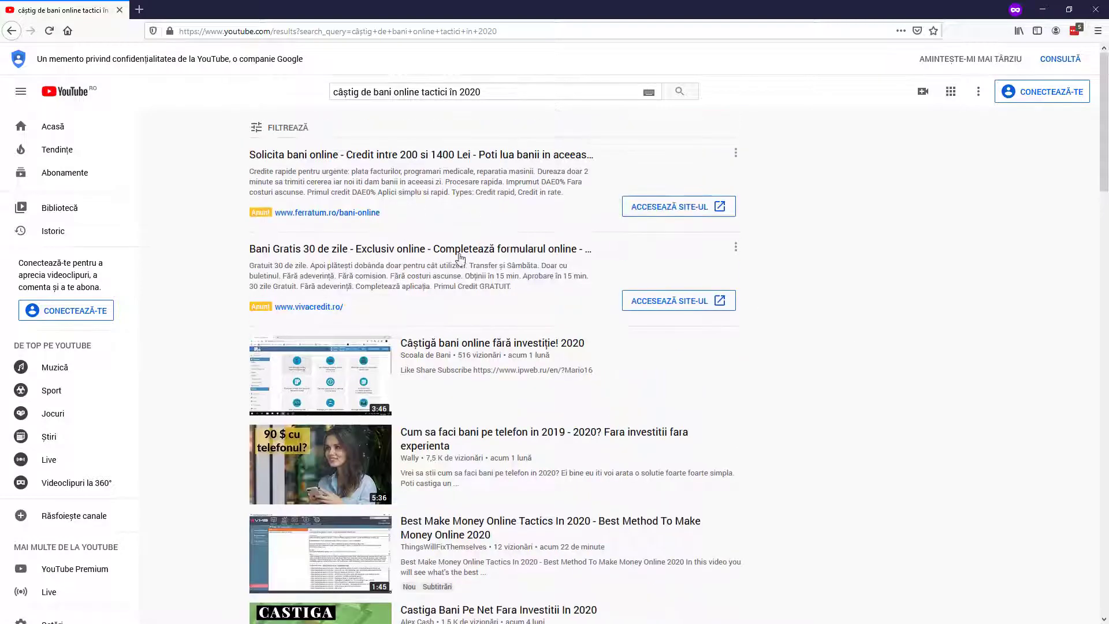
scroll(460, 258, "down", 2)
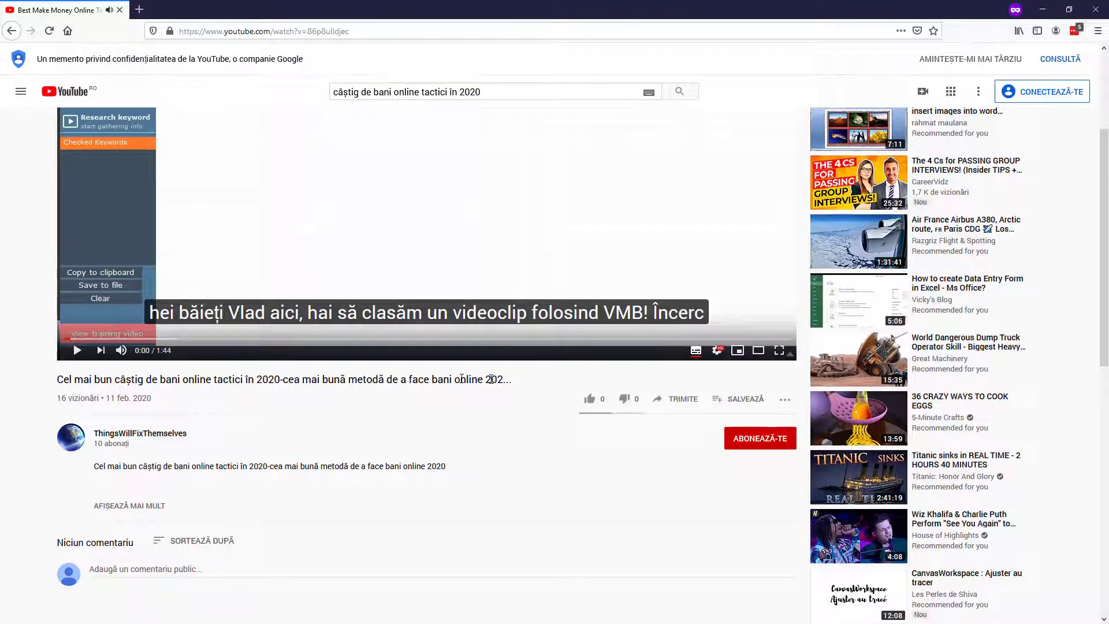
Check the video's Romanian title and expand its full Romanian description.
left_click_drag(491, 379, 47, 379)
left_click(129, 505)
left_click_drag(119, 484, 116, 342)
scroll(404, 517, "down", 4)
left_click(233, 412)
scroll(234, 412, "down", 4)
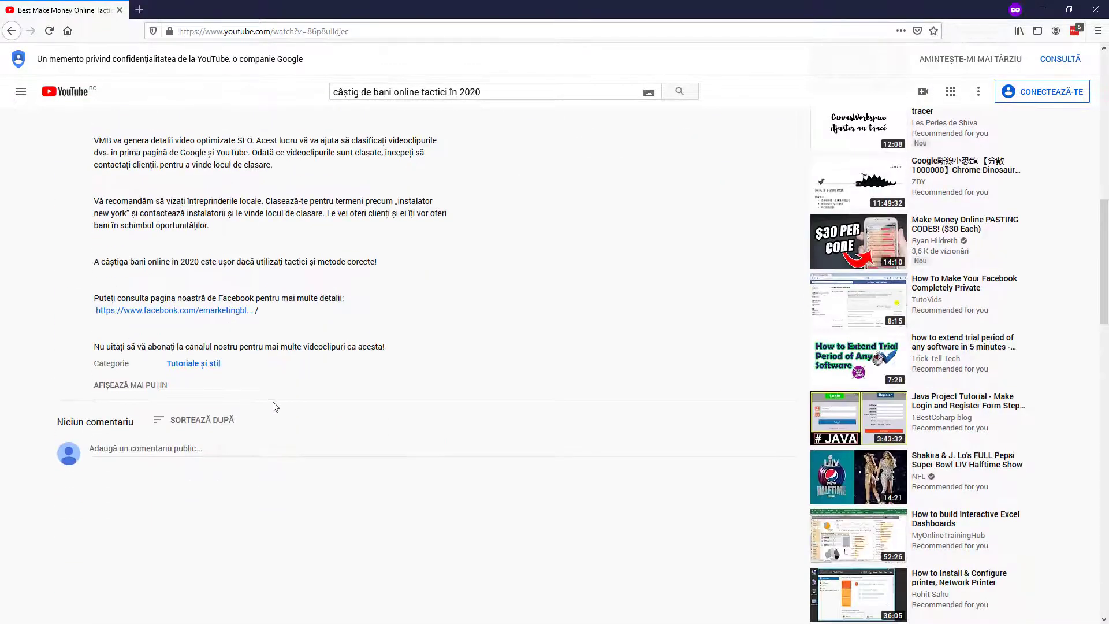
scroll(271, 407, "up", 12)
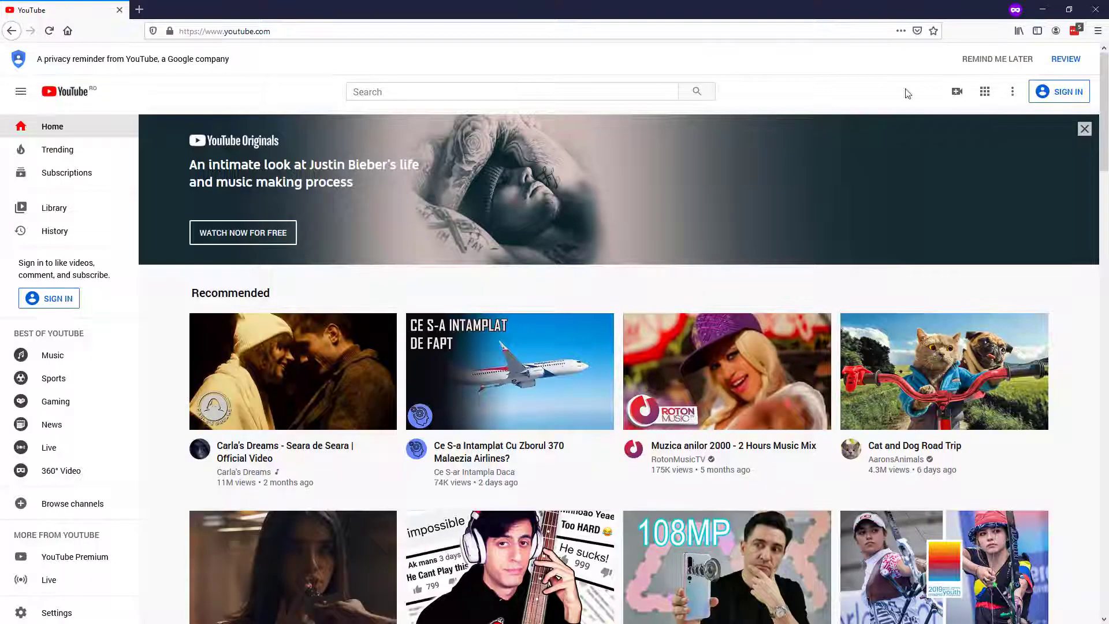
Search YouTube for the pasted German keyword and open the video from the results.
left_click(526, 95)
type("Beste Online-Taktik zum Geldverdienen im Jahr 2020")
key("Return")
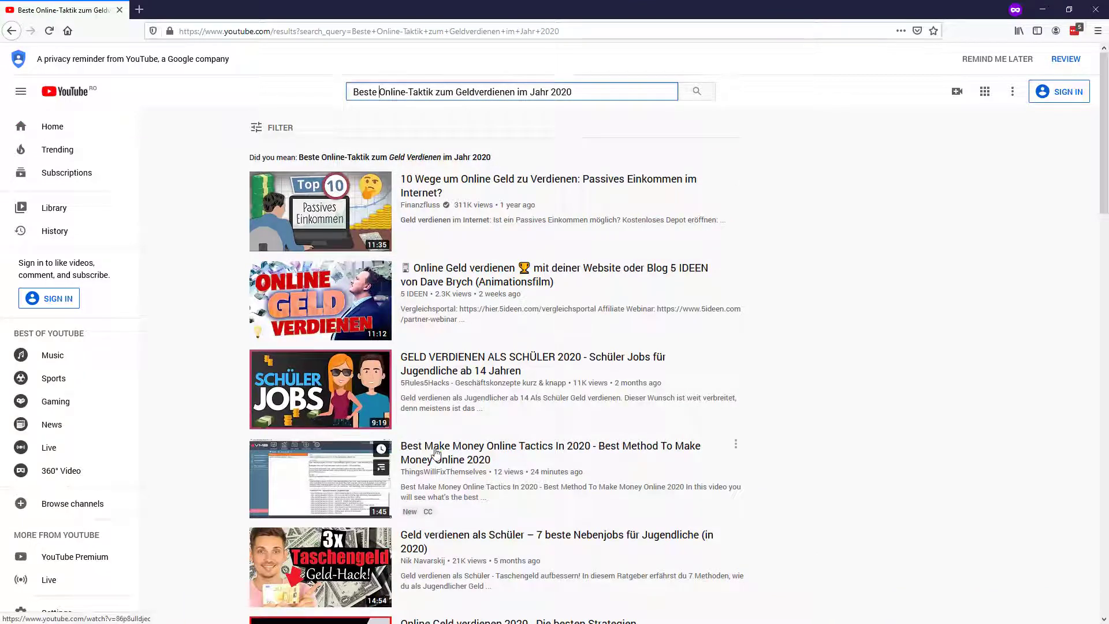
left_click_drag(401, 442, 569, 471)
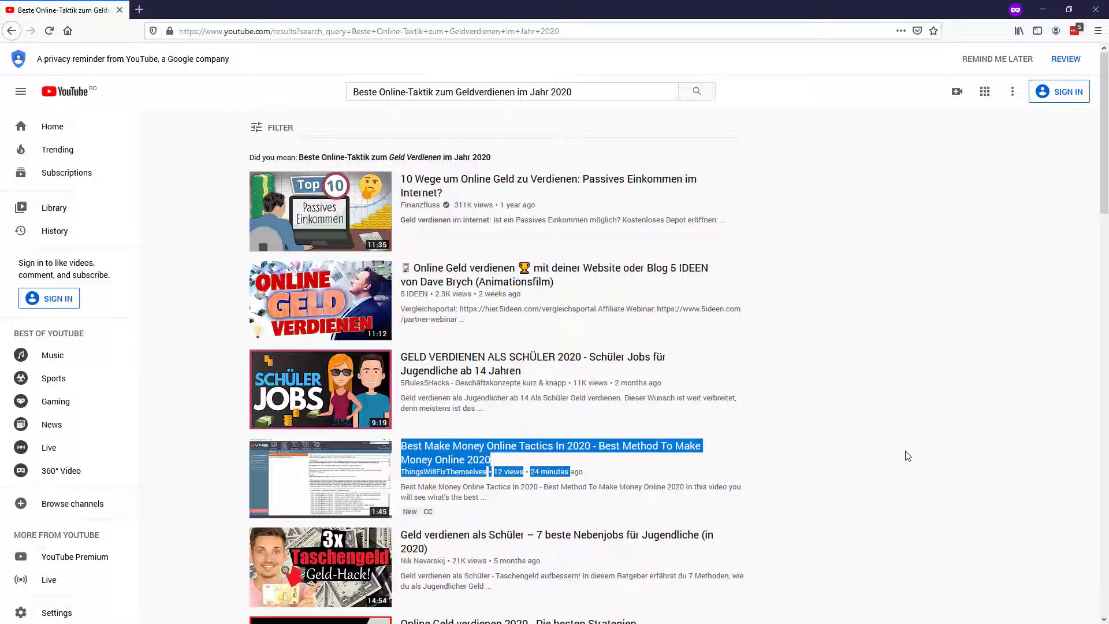
left_click(453, 459)
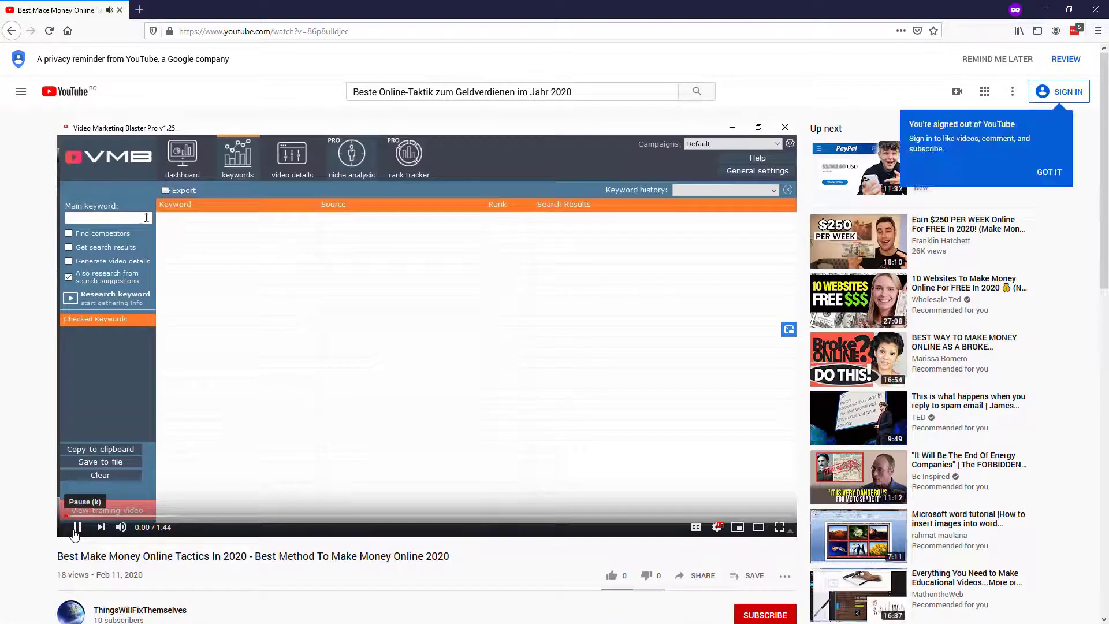
left_click(75, 530)
Switch YouTube's language to Deutsch and expand the video's German description.
left_click(1011, 91)
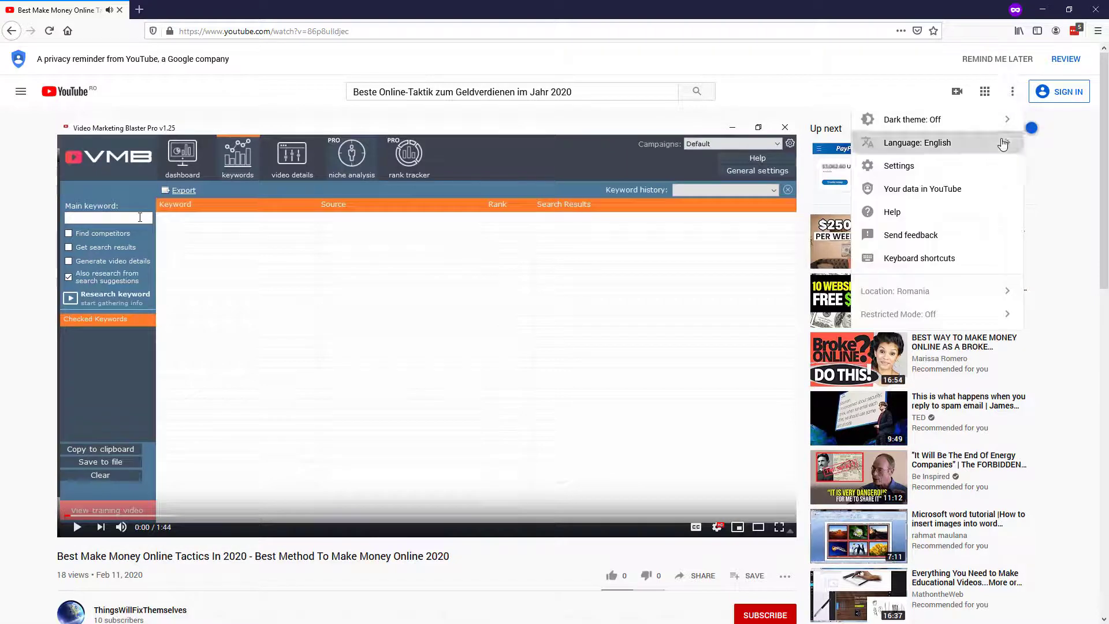
left_click(1002, 144)
left_click(927, 341)
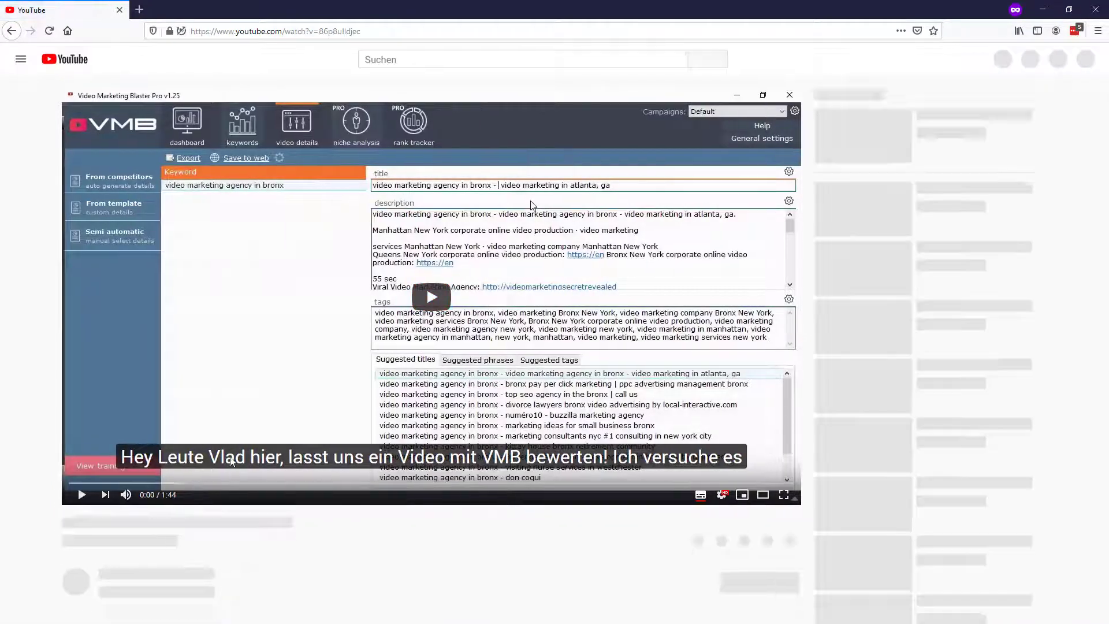
scroll(114, 561, "down", 2)
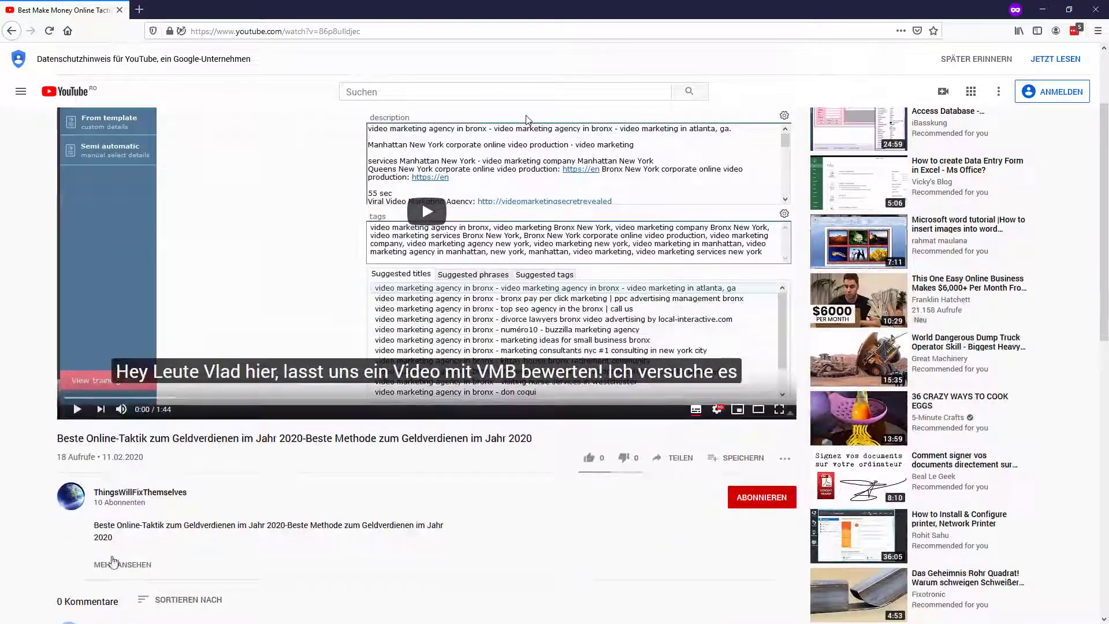
left_click(114, 563)
scroll(346, 407, "up", 2)
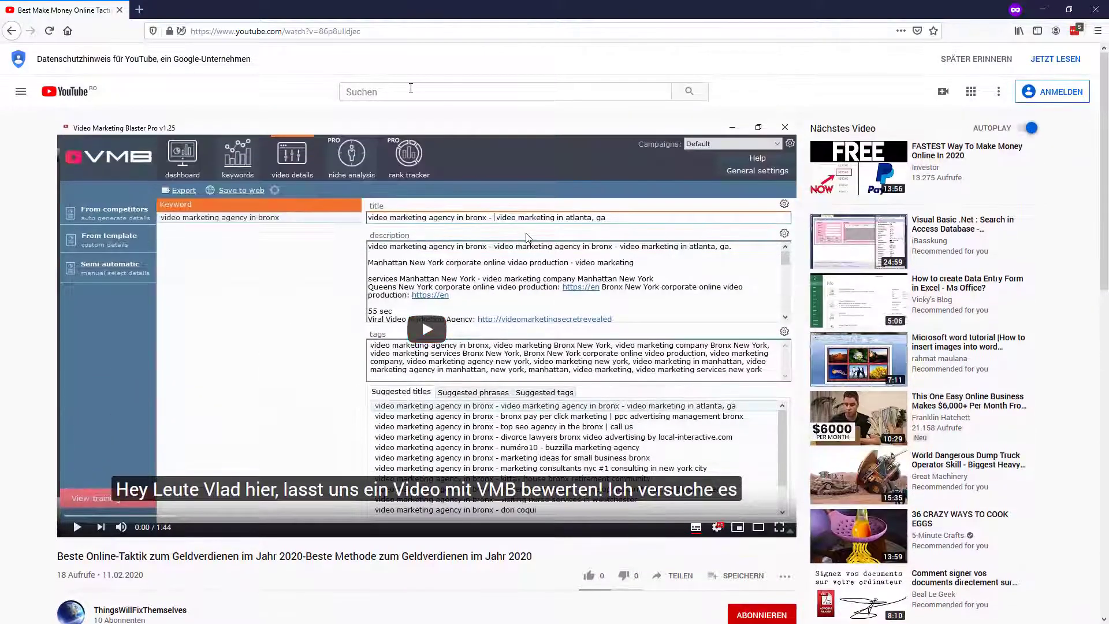
left_click(410, 88)
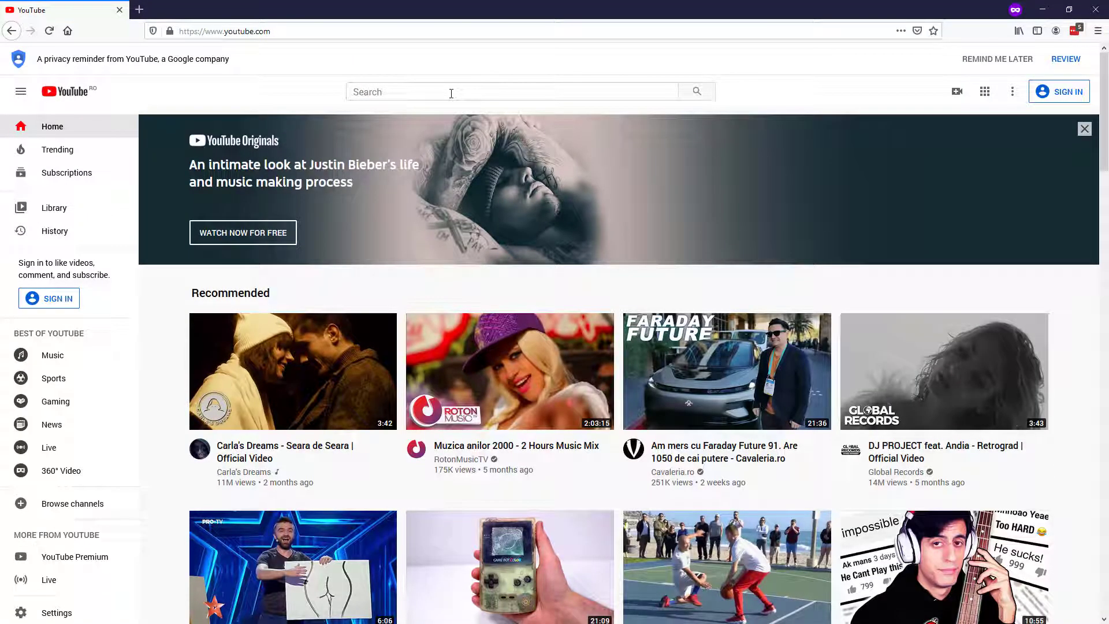
Search YouTube for the pasted Portuguese keyword and open the video from the results.
left_click(451, 93)
type("Melhores Táticas de Ganhar Dinheiro Online em 2020")
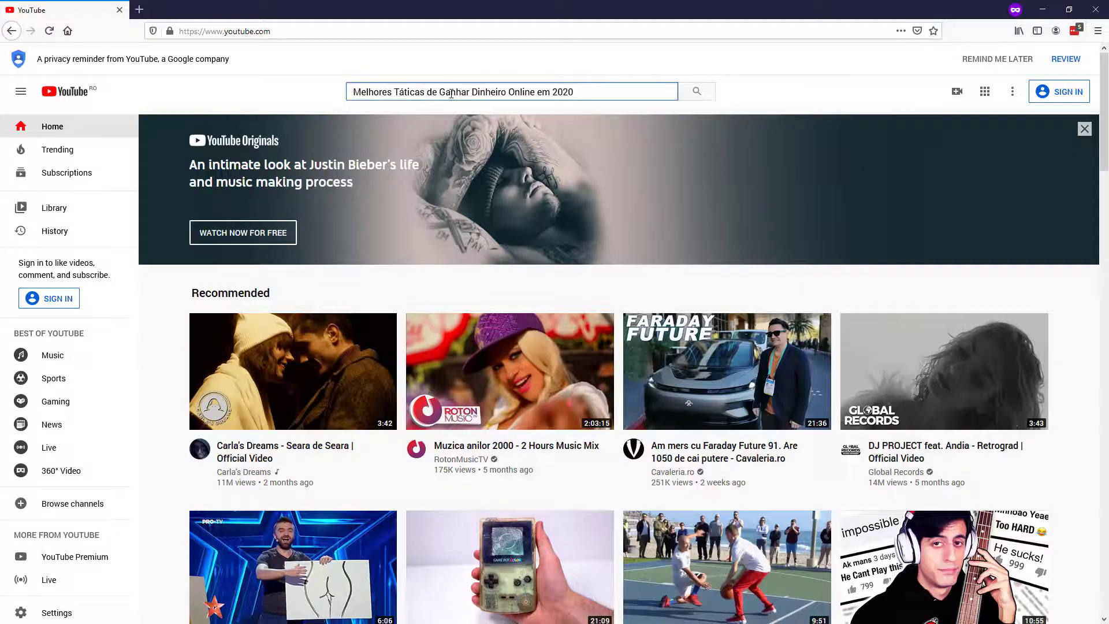
key("Return")
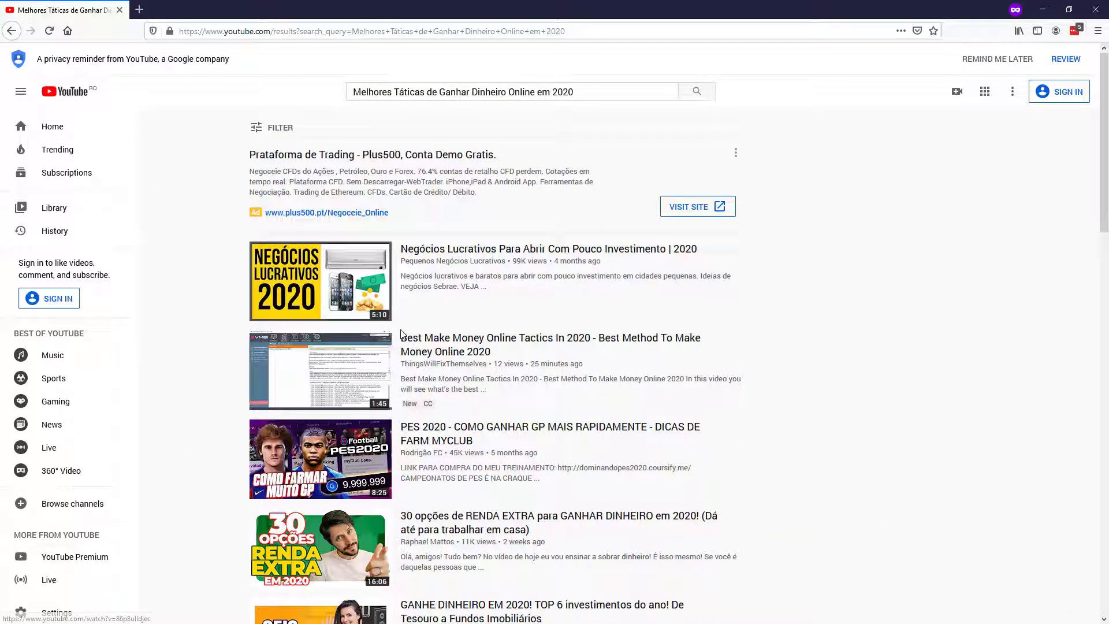
triple_click(594, 92)
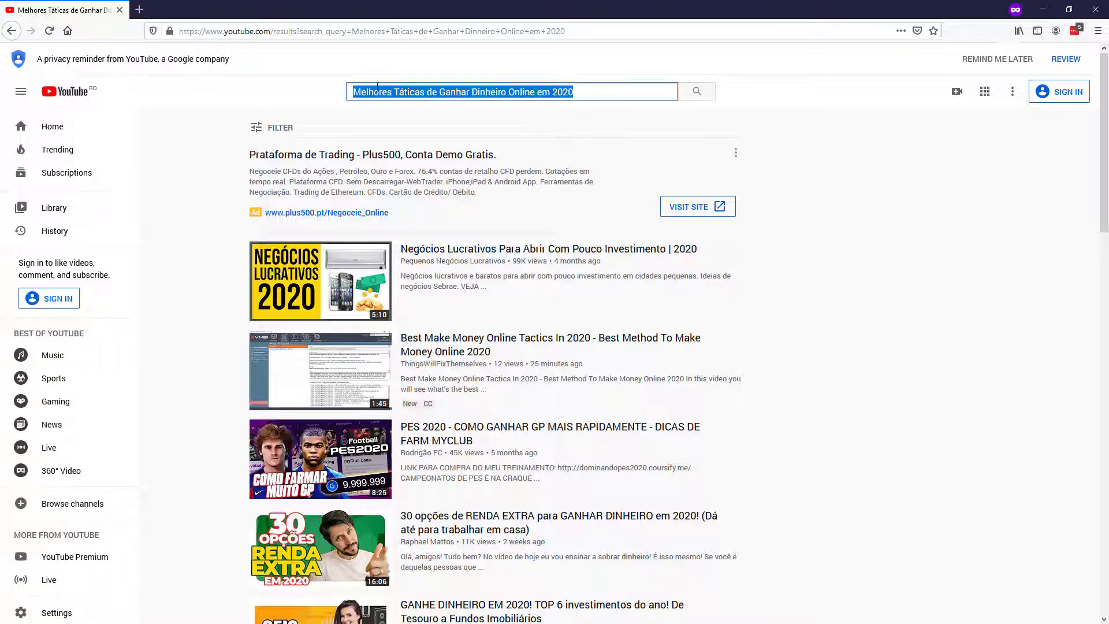
left_click_drag(378, 91, 599, 92)
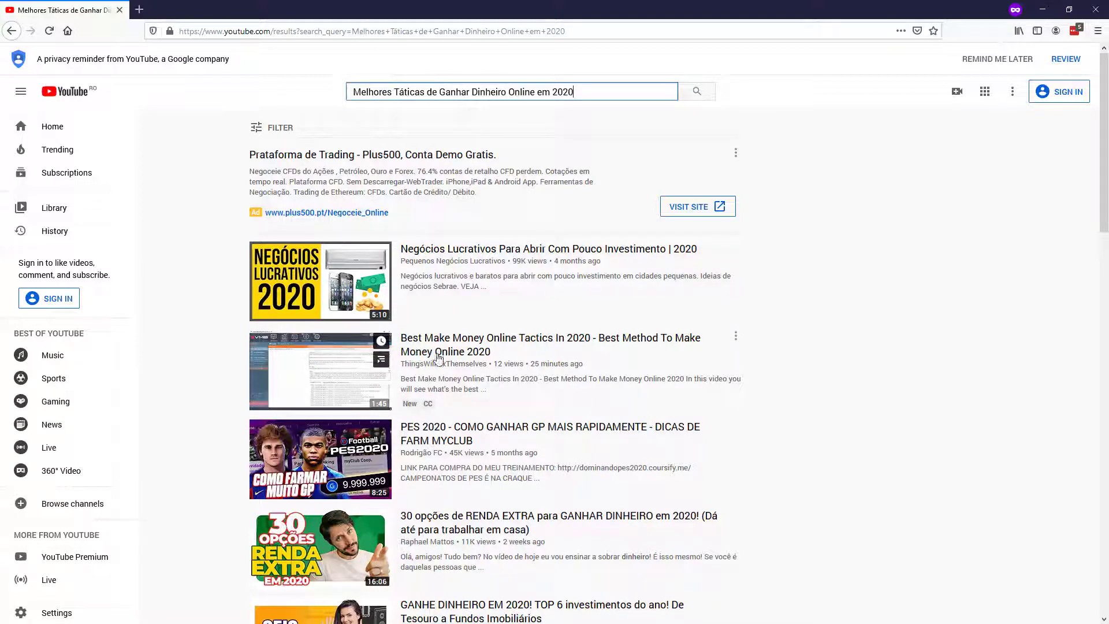
left_click(320, 369)
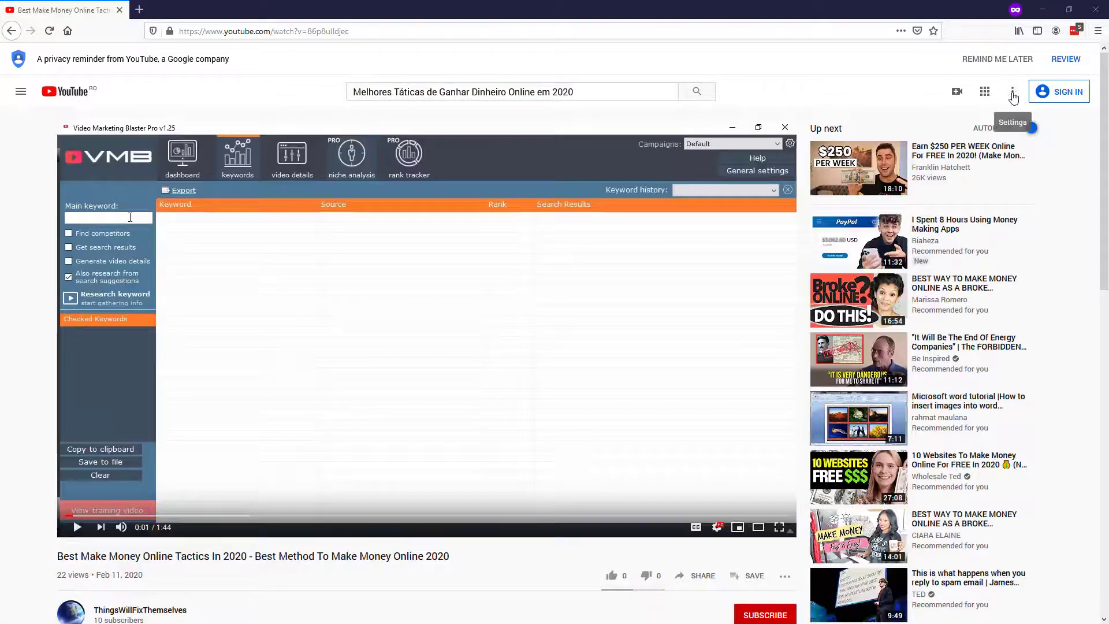
Switch YouTube to Português (Brasil) and expand the video's full Portuguese description.
left_click(1013, 92)
left_click(1004, 144)
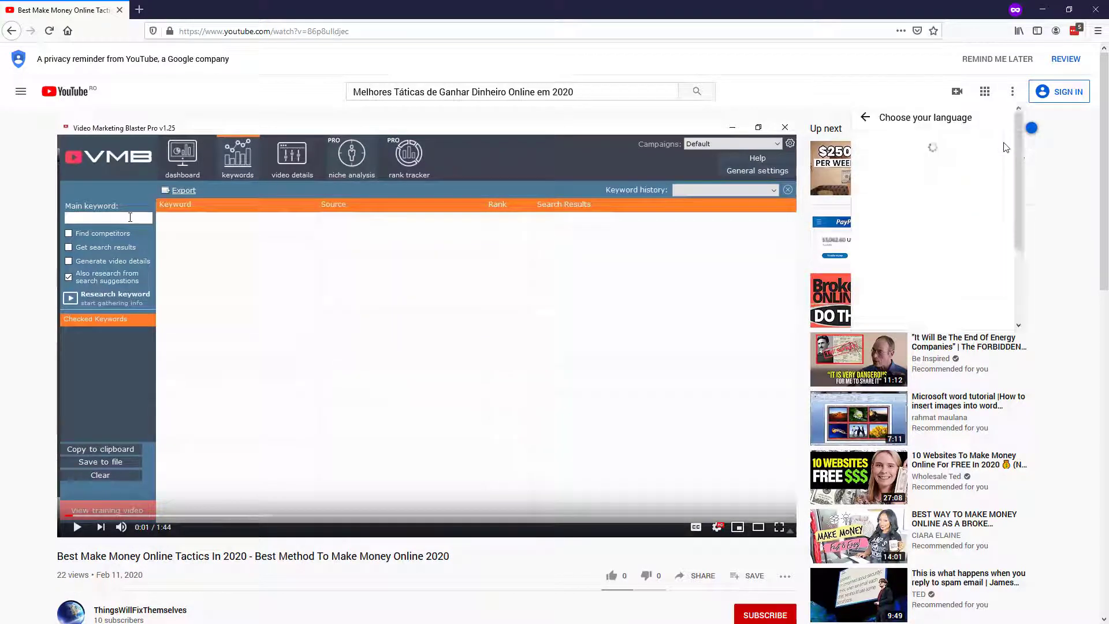
left_click_drag(1017, 161, 980, 278)
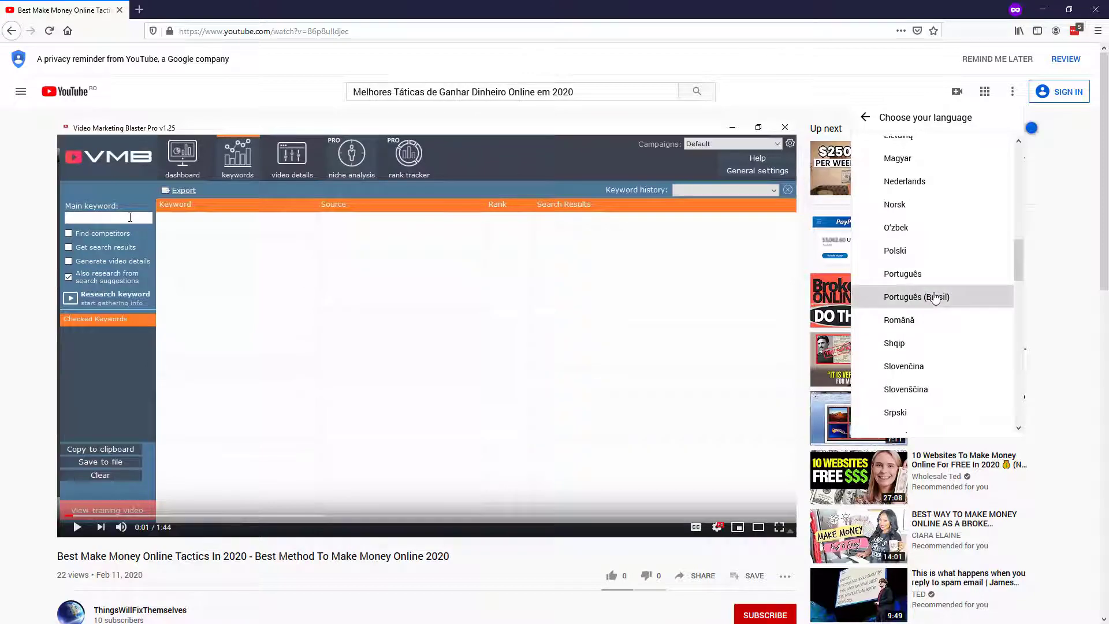
left_click(917, 297)
left_click_drag(57, 491, 482, 491)
scroll(123, 494, "down", 2)
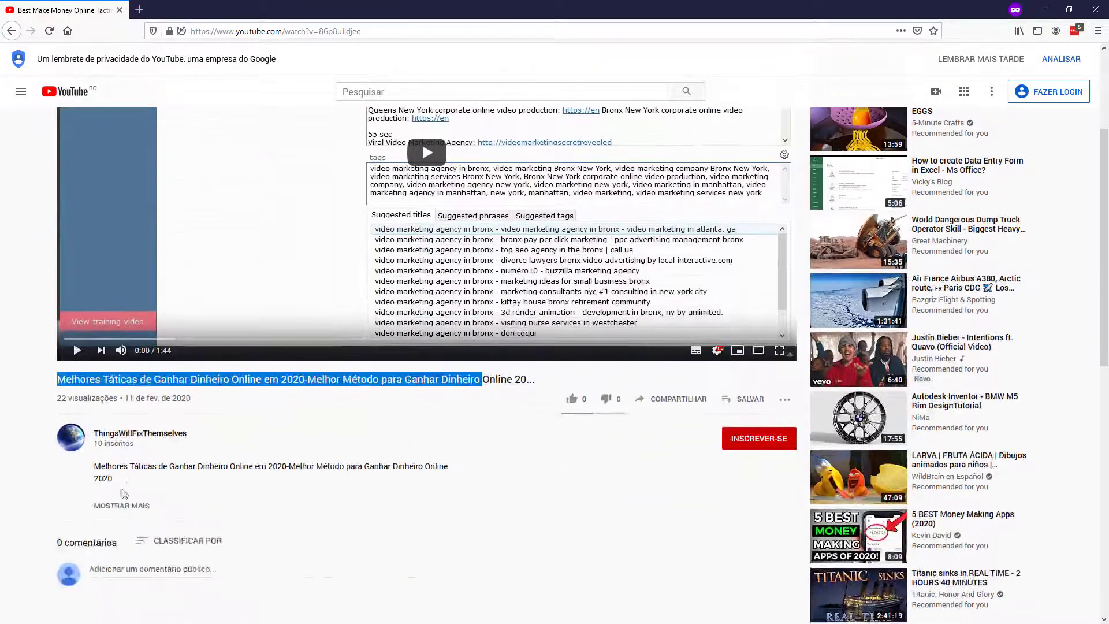
left_click(121, 505)
left_click_drag(94, 462, 439, 577)
left_click(262, 281)
scroll(262, 281, "down", 3)
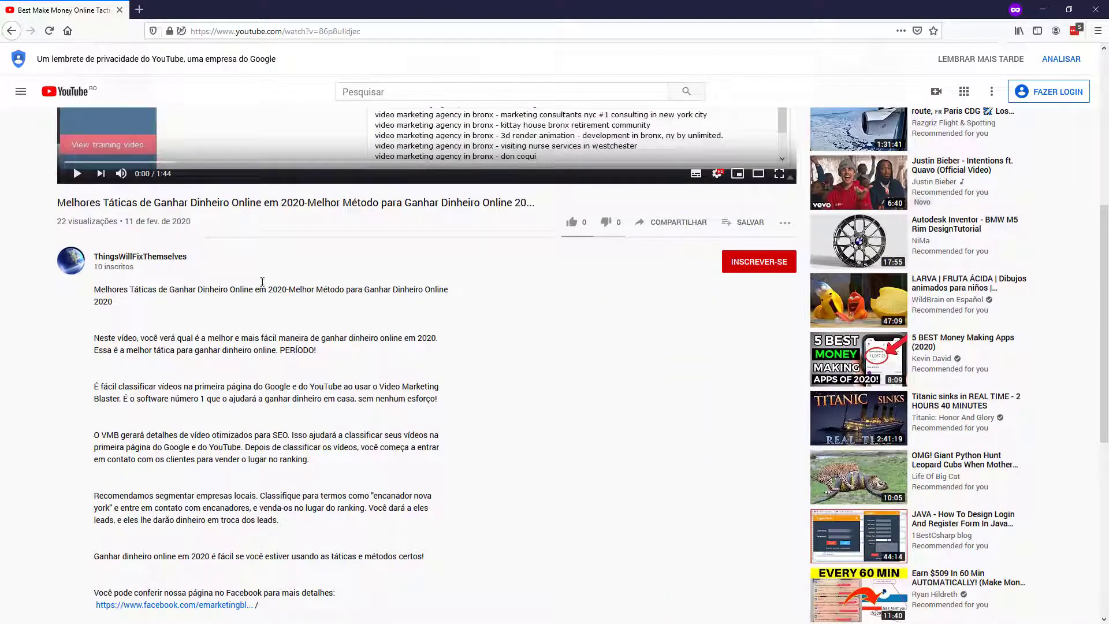
scroll(212, 428, "up", 1)
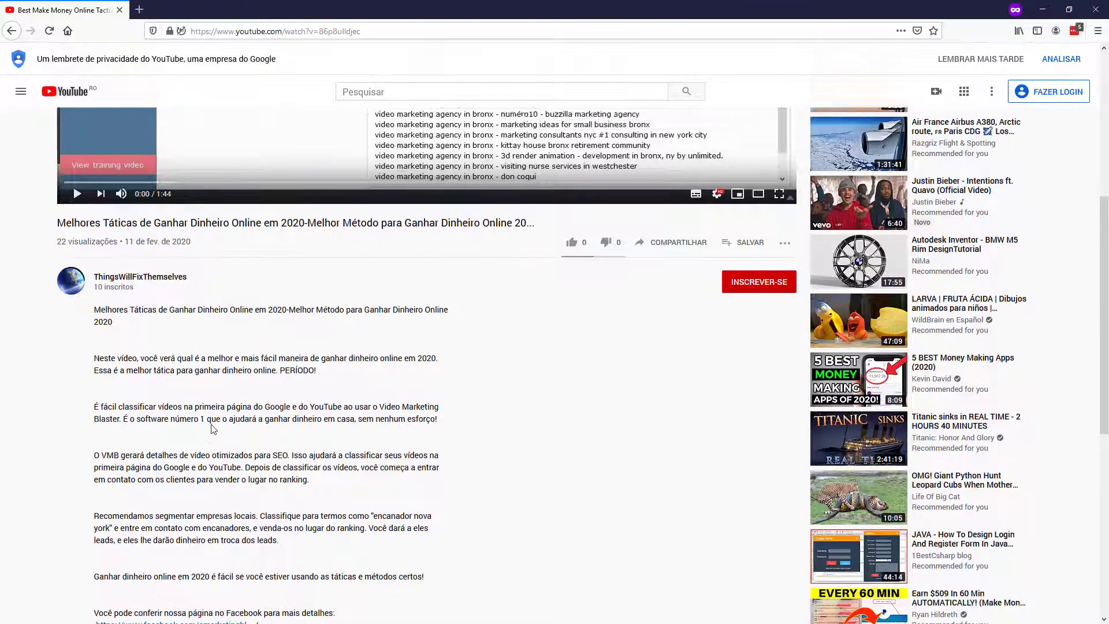
scroll(213, 429, "up", 6)
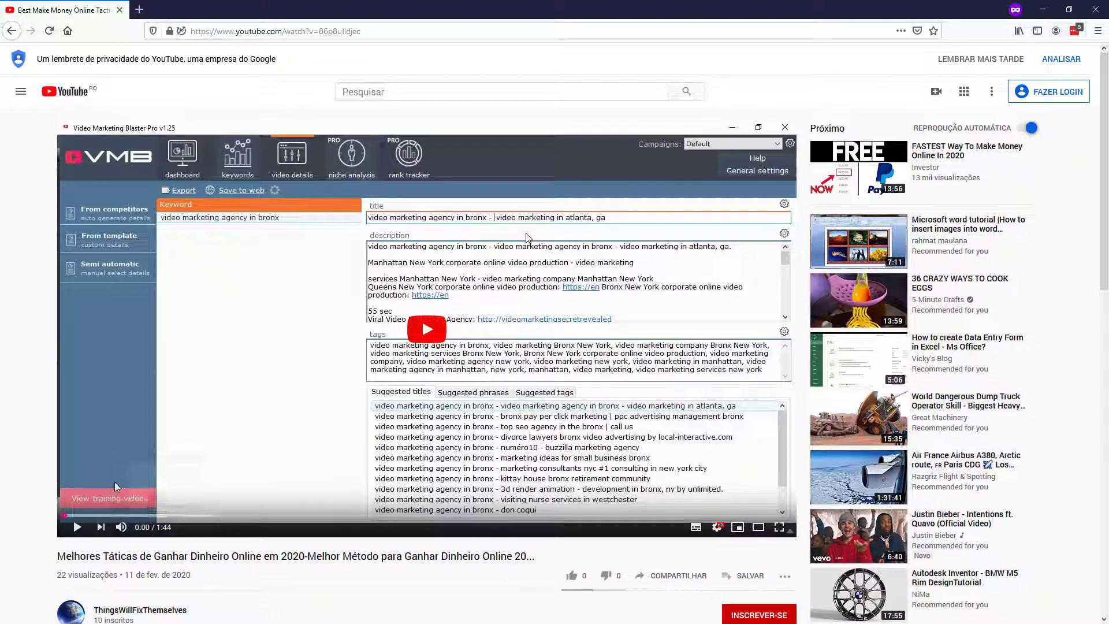